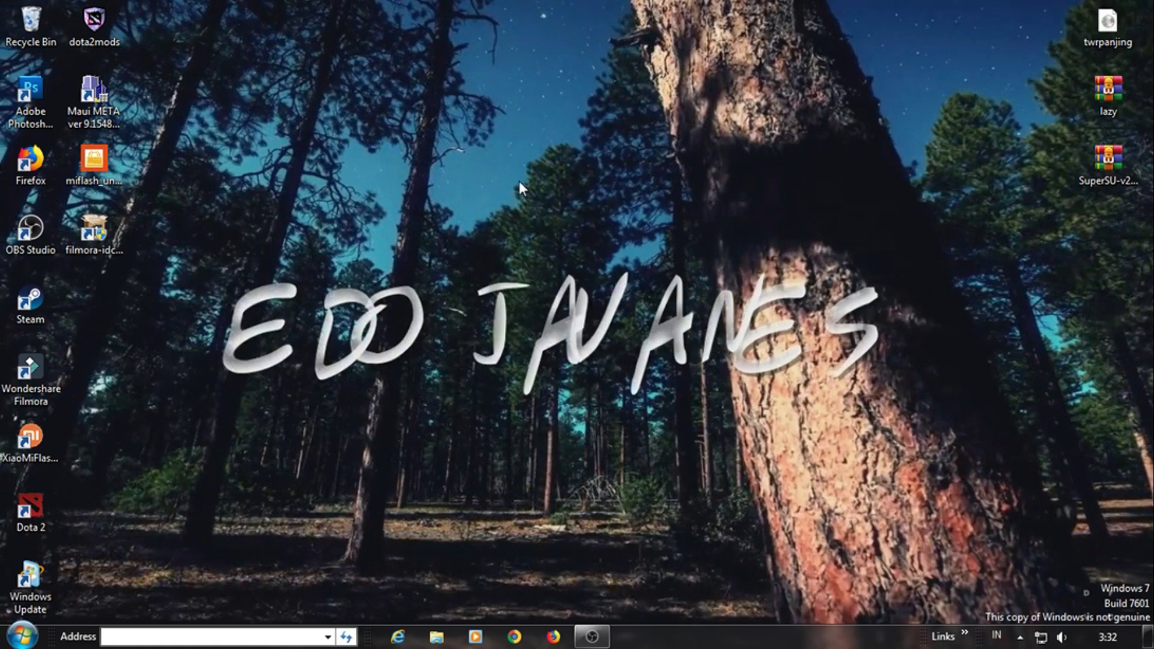
Refresh the desktop, then launch Wondershare Filmora from its shortcut as administrator.
right_click(348, 131)
left_click(421, 173)
right_click(46, 367)
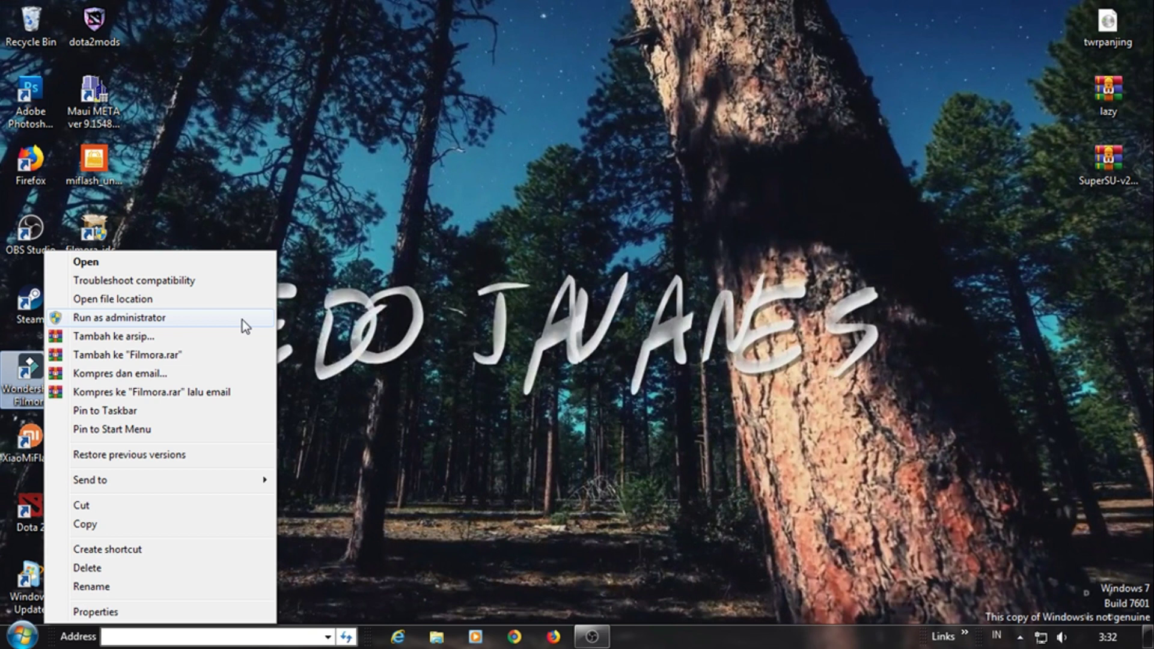
left_click(49, 370)
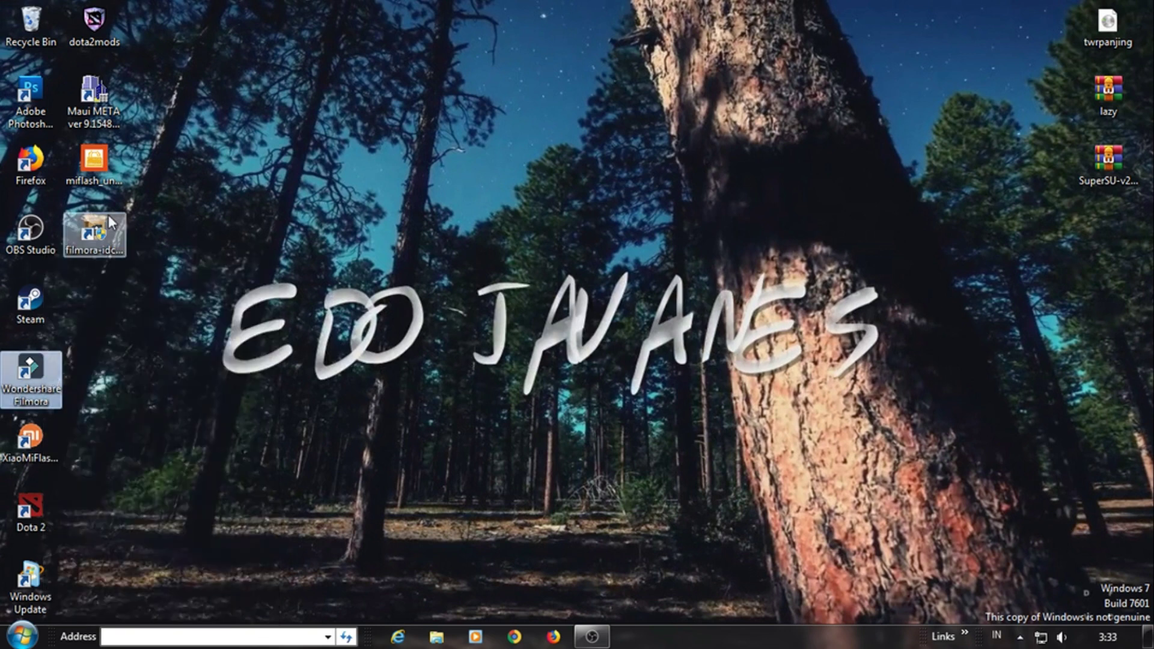
right_click(33, 386)
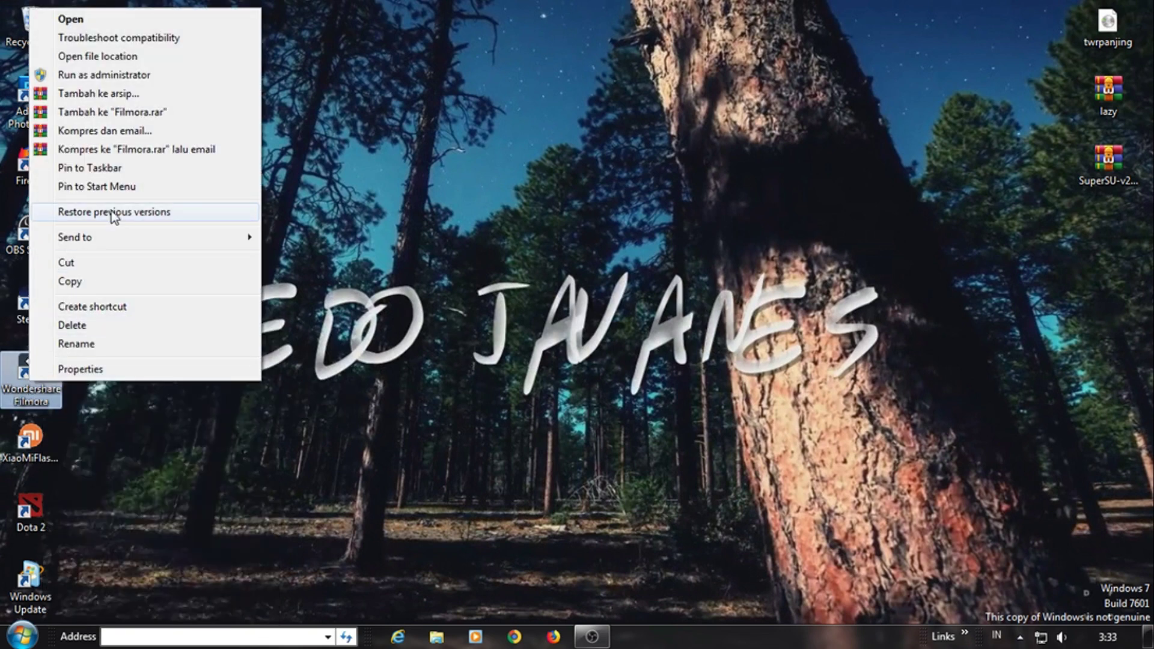
left_click(154, 76)
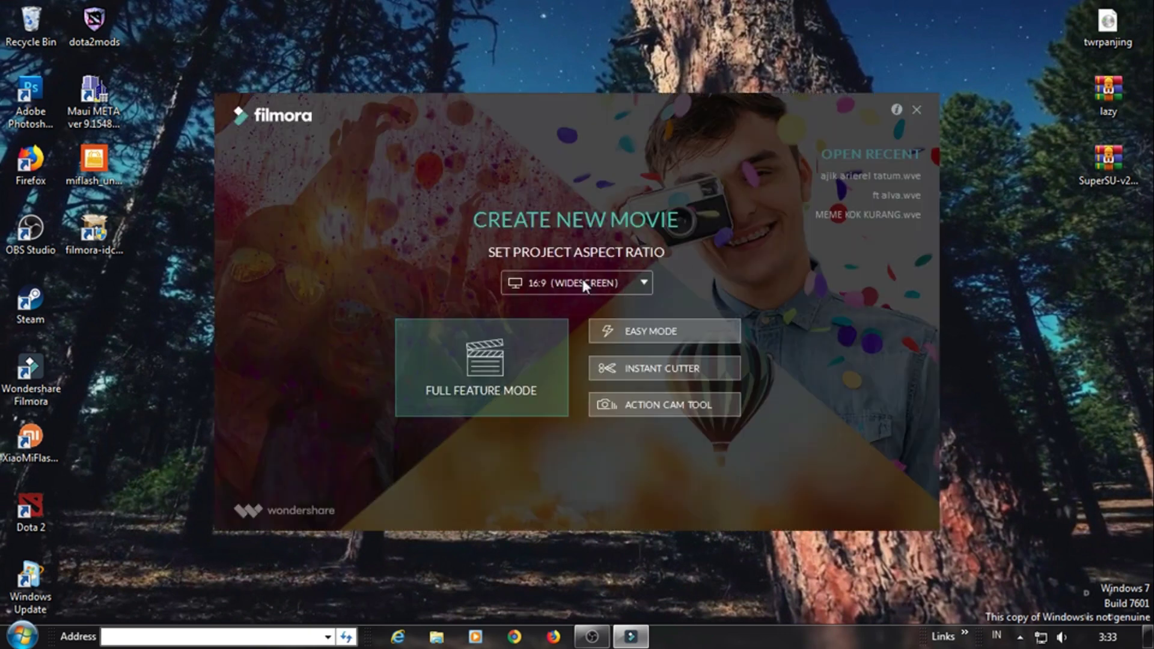
Start a Full Feature Mode project and add VID_20190206_123239 to the video track.
left_click(501, 362)
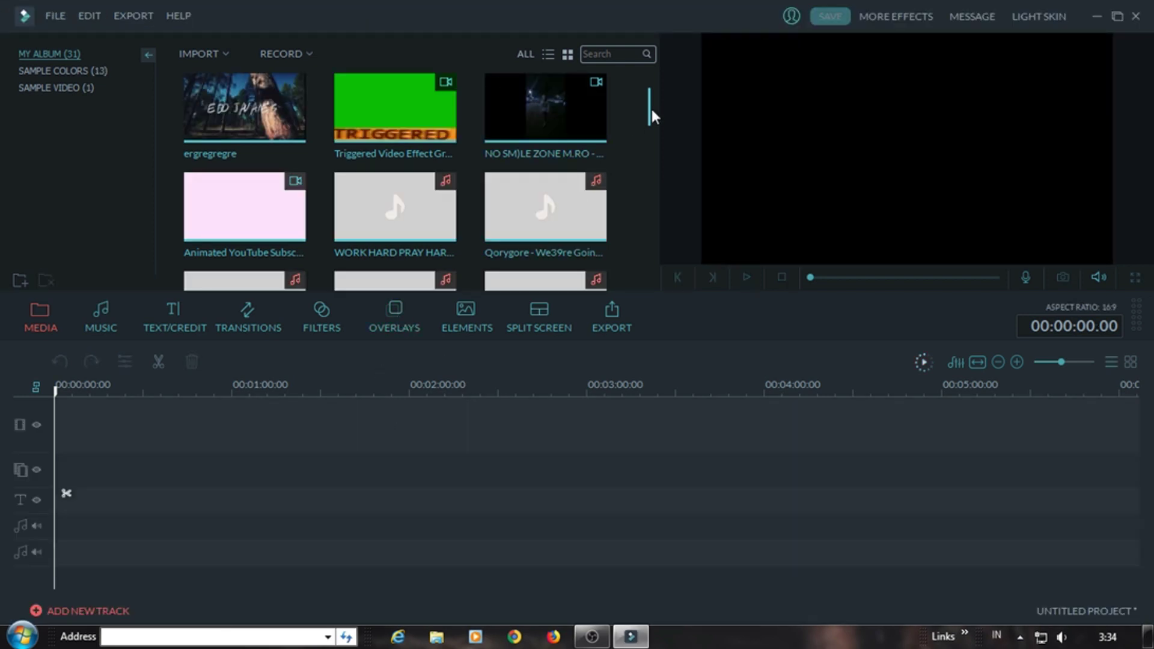
left_click_drag(651, 110, 663, 267)
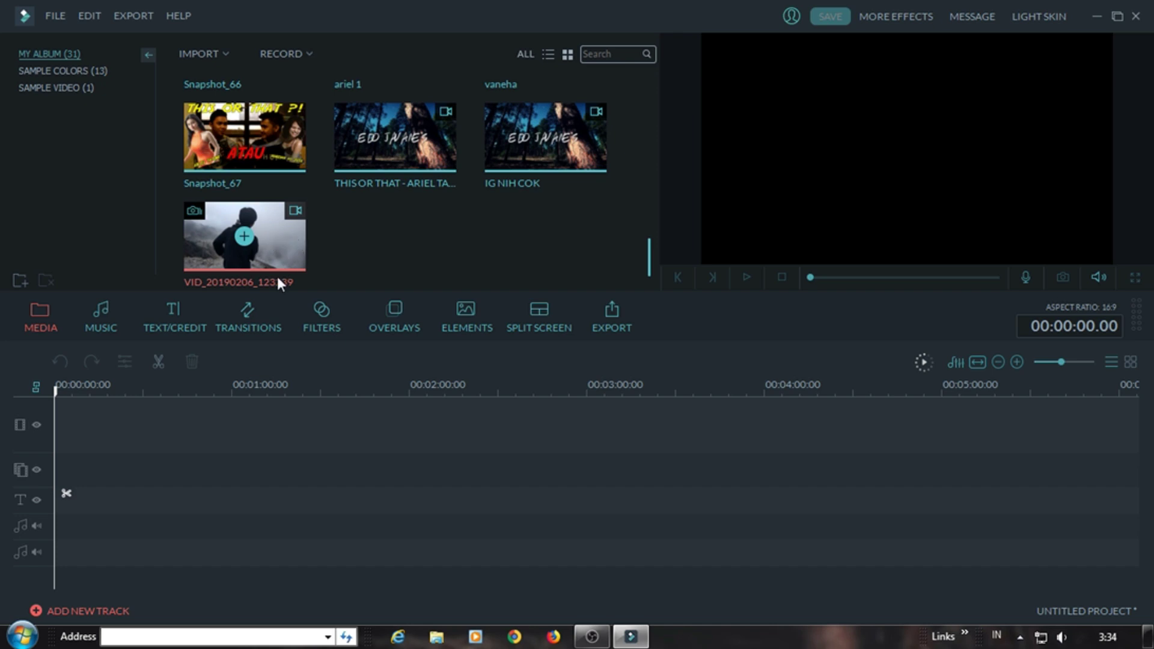
left_click_drag(144, 434, 106, 453)
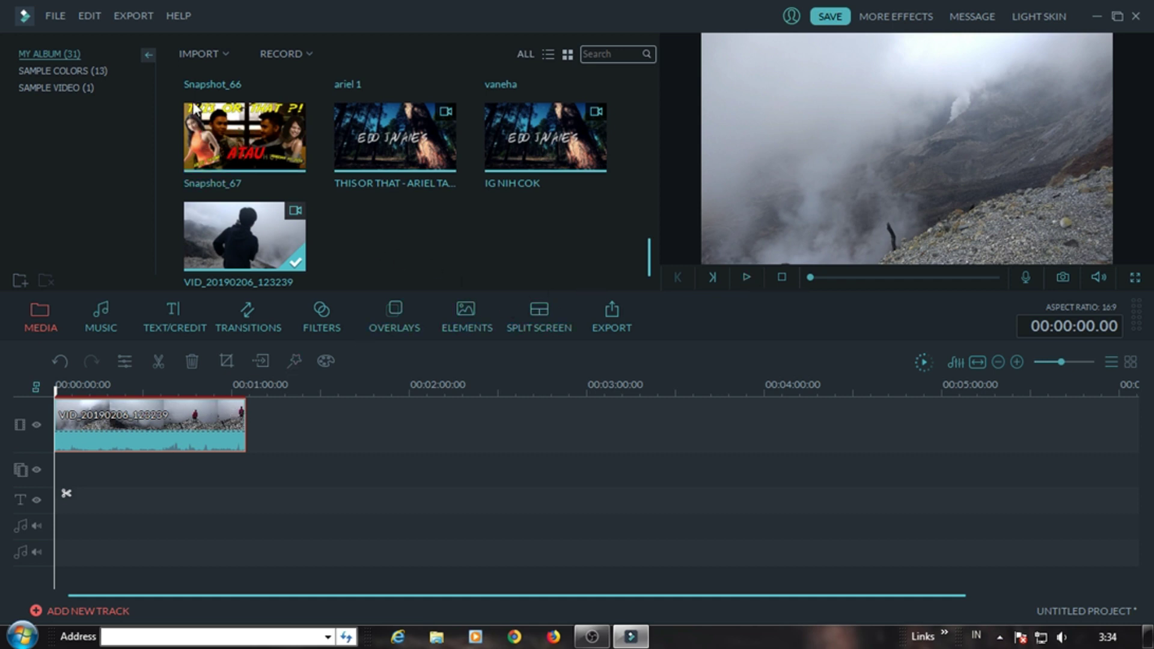
Begin importing media files from disk, then cancel without choosing a file.
left_click(206, 52)
left_click(207, 51)
left_click(204, 54)
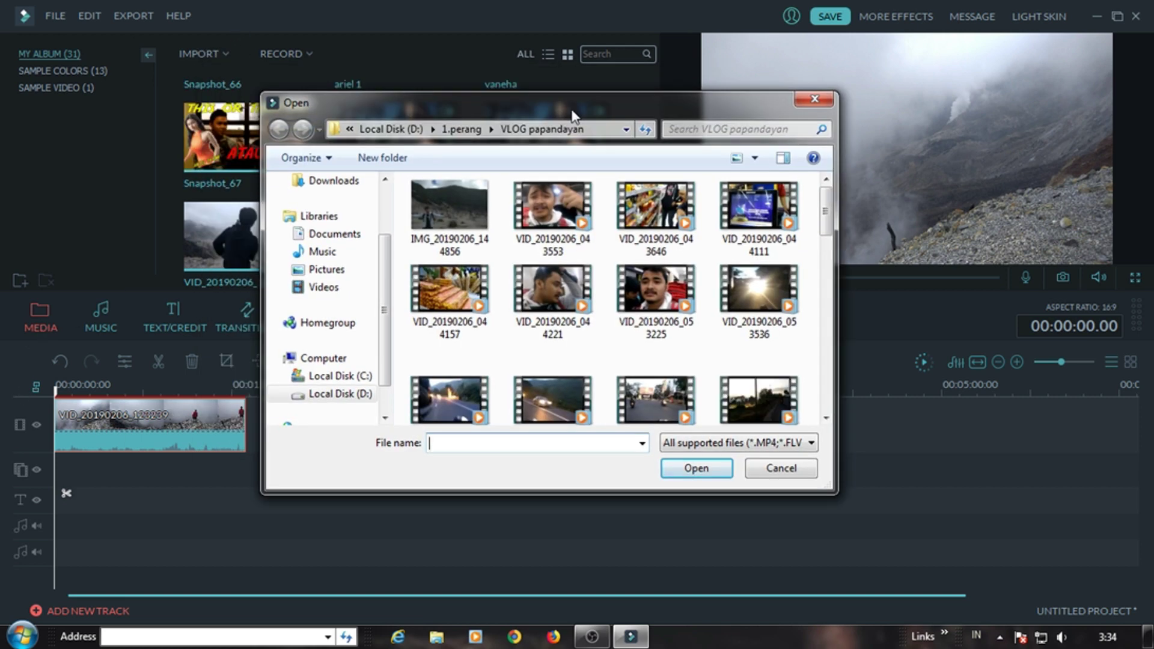
left_click(808, 99)
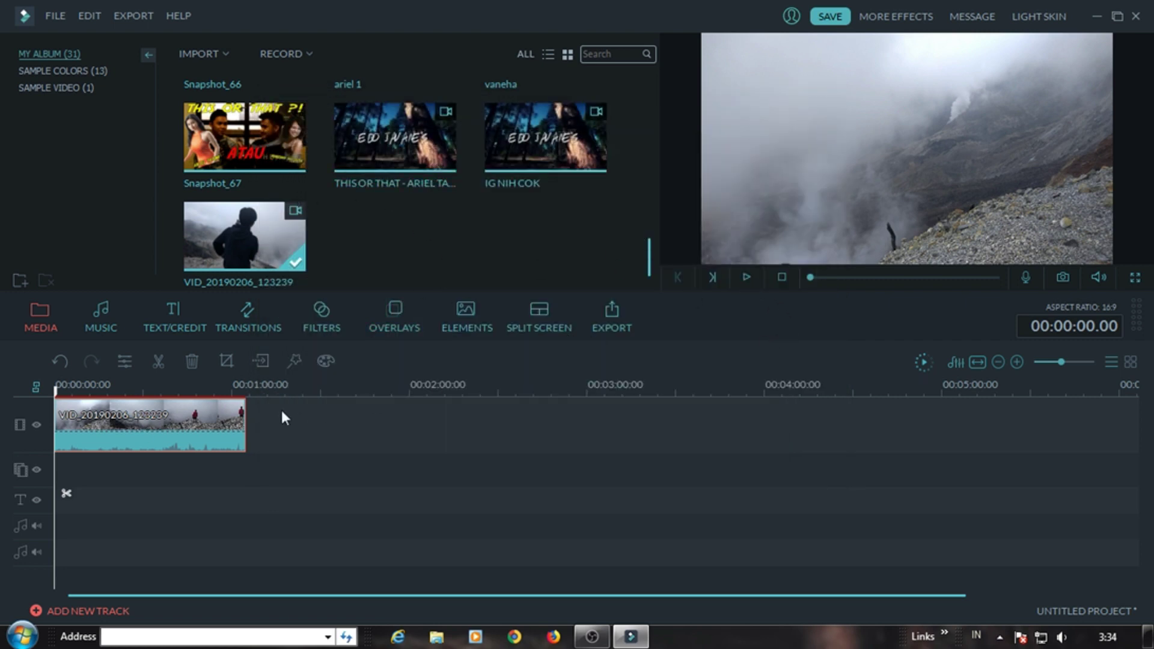
Lower the fog clip's audio volume to 46 in its Edit settings.
right_click(210, 419)
left_click(246, 251)
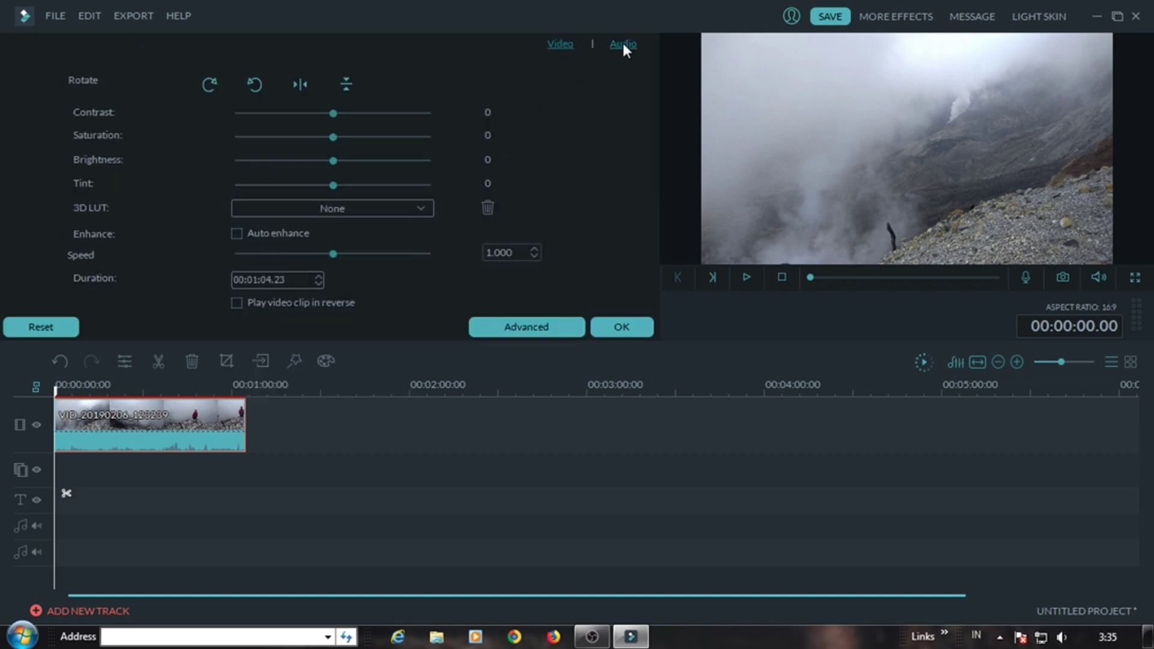
left_click(623, 47)
left_click(280, 83)
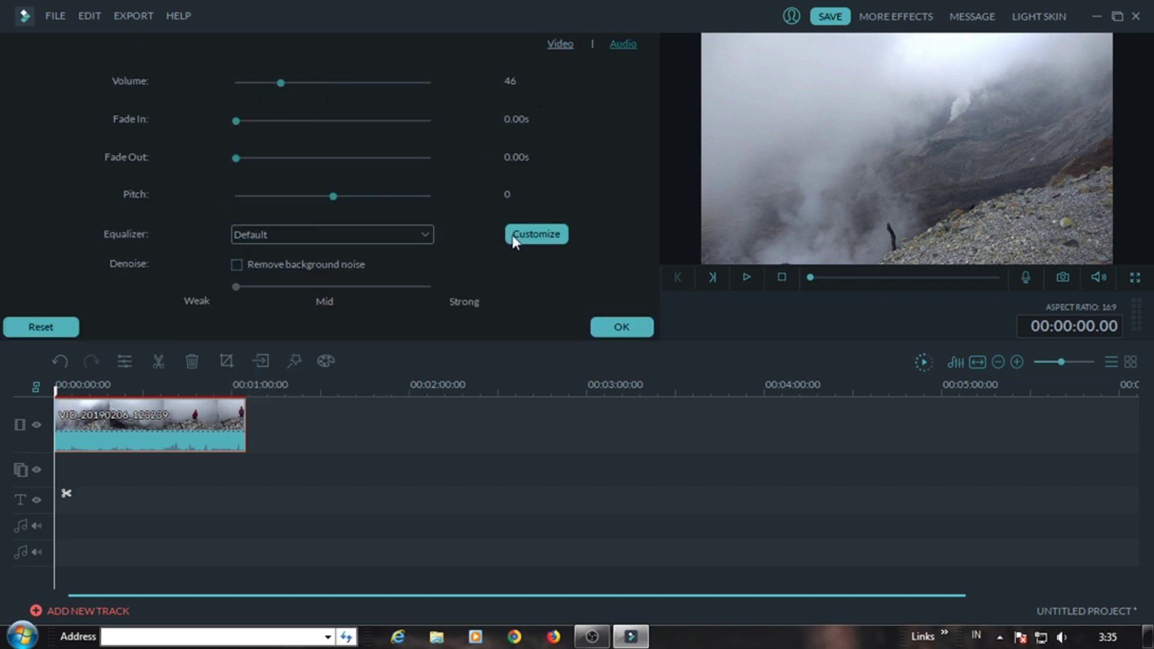
left_click(622, 327)
Preview the clip, pause near 47 seconds, and set the playhead to 00:00:46.00.
left_click(746, 277)
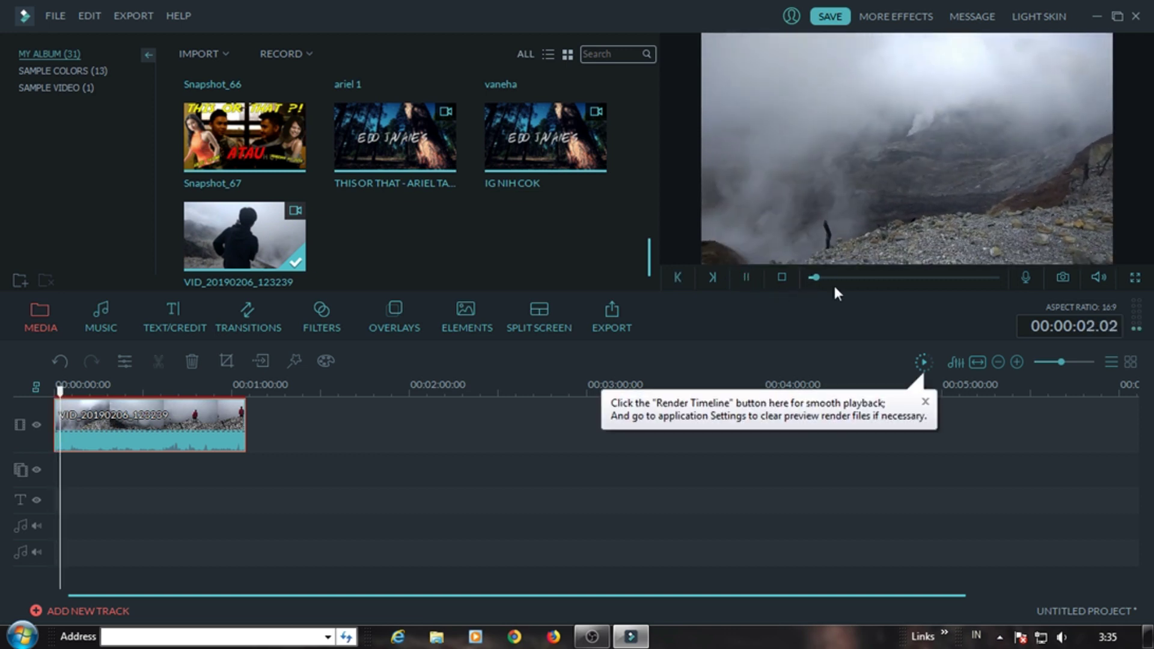
left_click(868, 277)
left_click(899, 277)
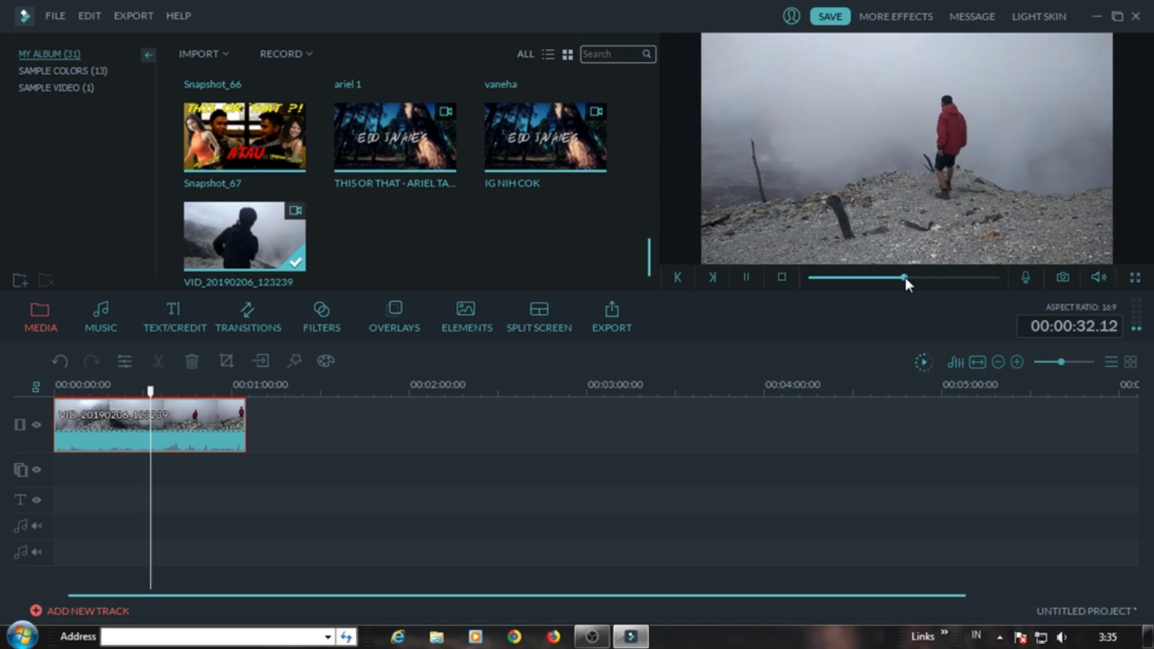
left_click(924, 277)
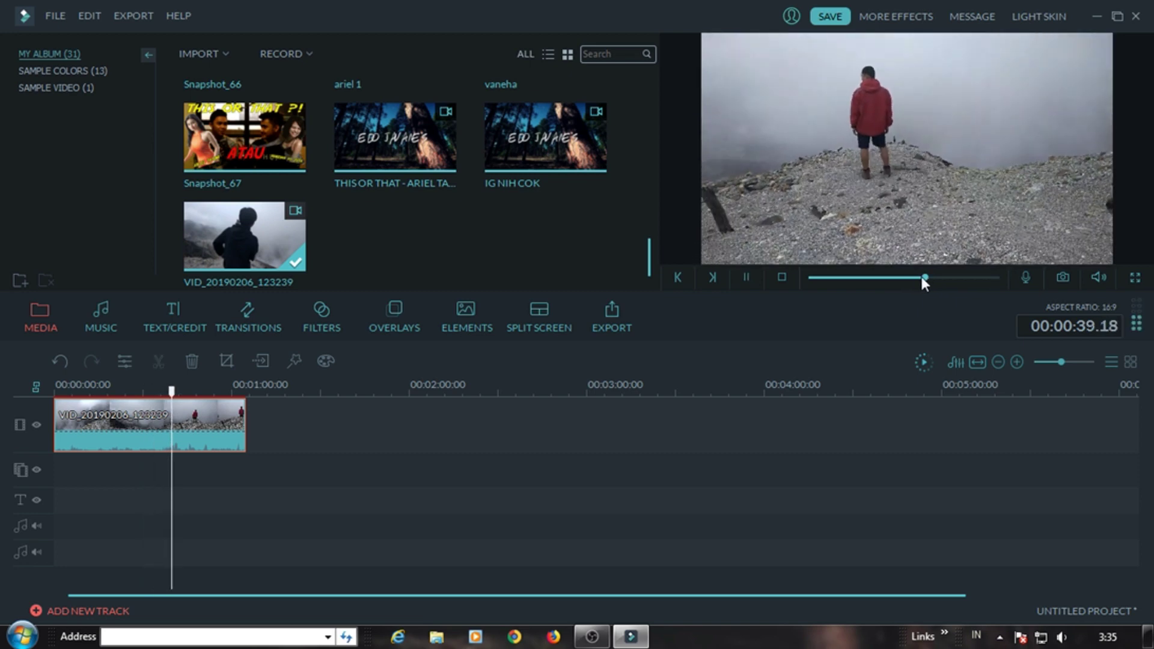
left_click_drag(921, 277, 906, 279)
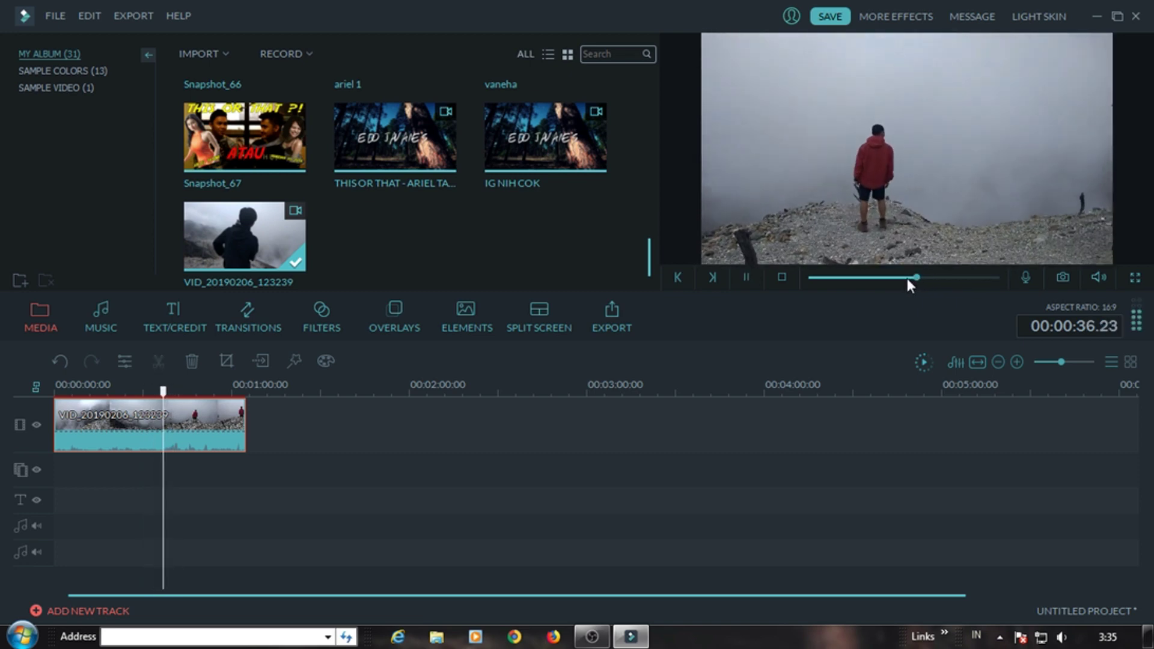
left_click(942, 274)
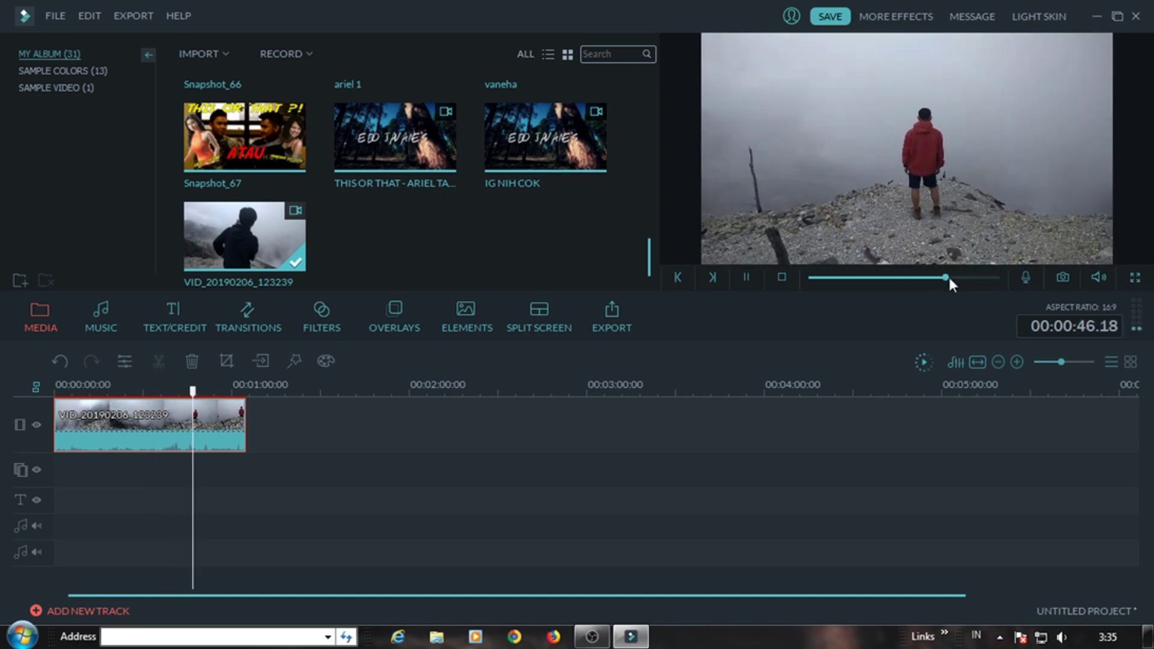
left_click(746, 277)
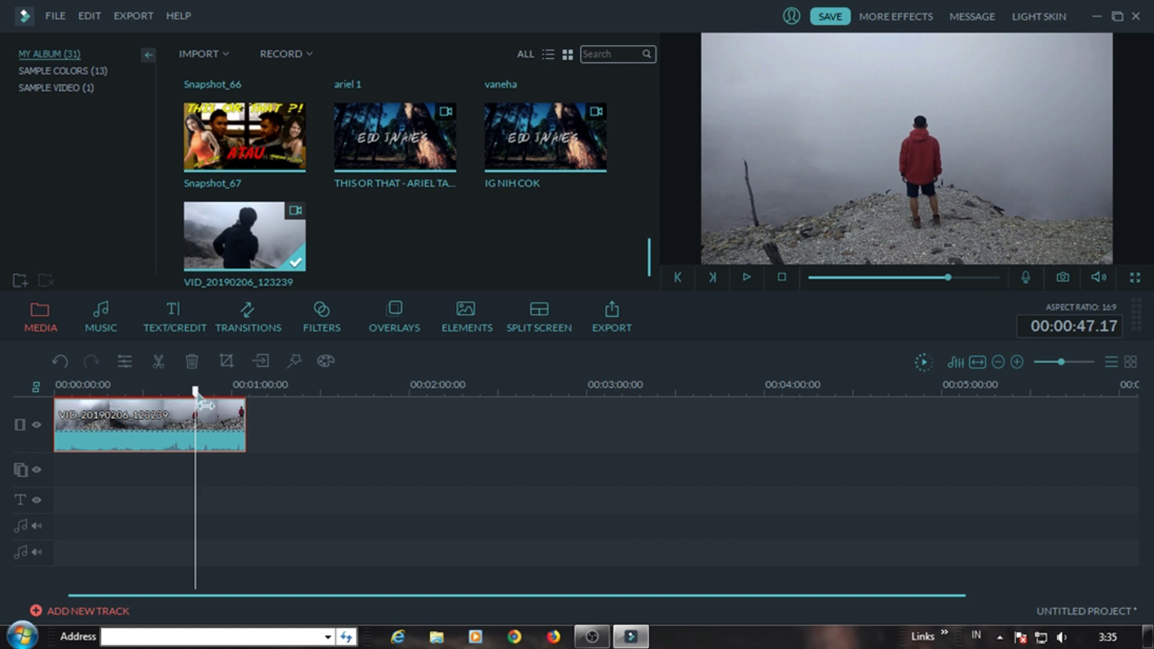
left_click_drag(196, 391, 190, 392)
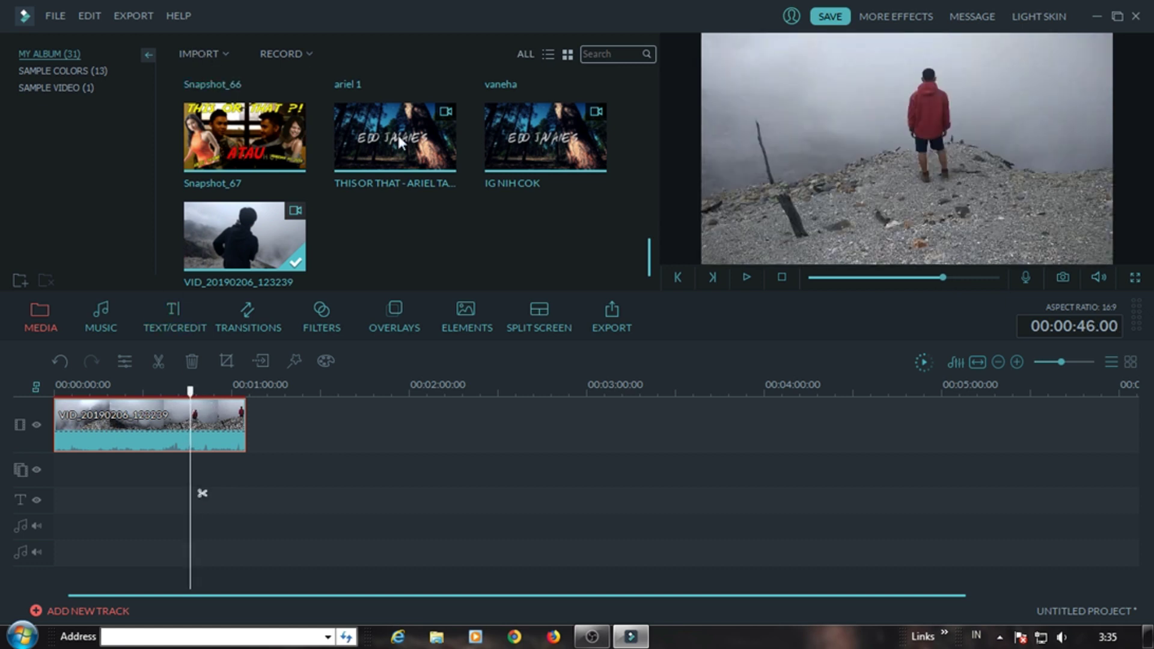
Browse the built-in music library, then return to the media album.
left_click(113, 323)
scroll(637, 151, "down", 5)
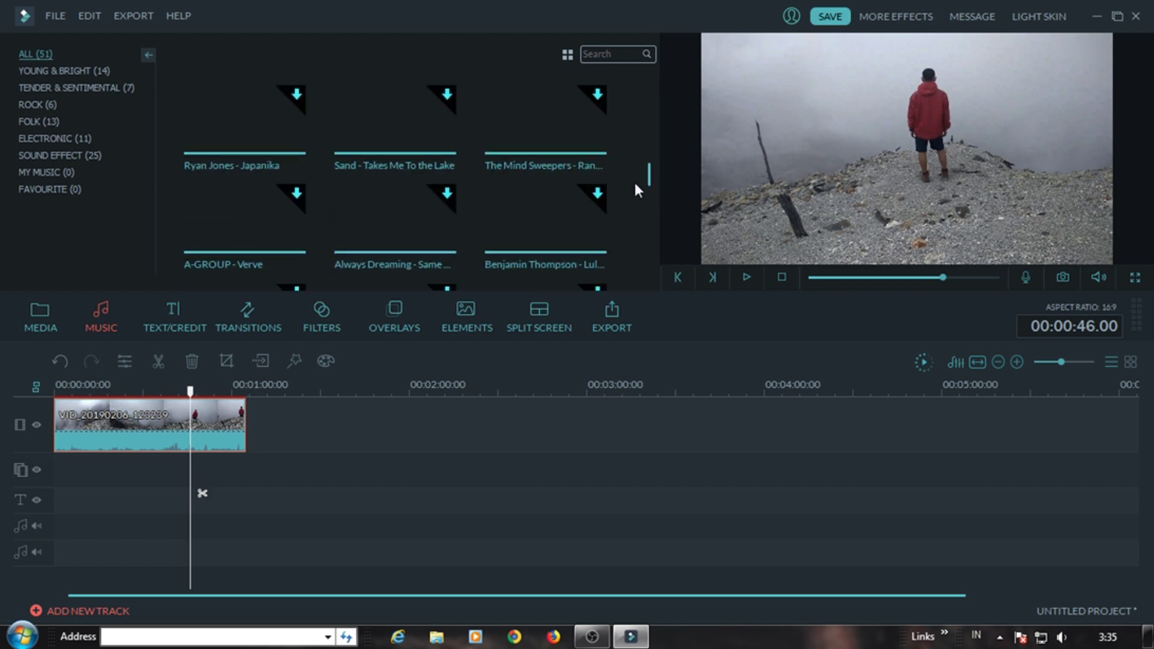
scroll(655, 132, "up", 8)
left_click(21, 335)
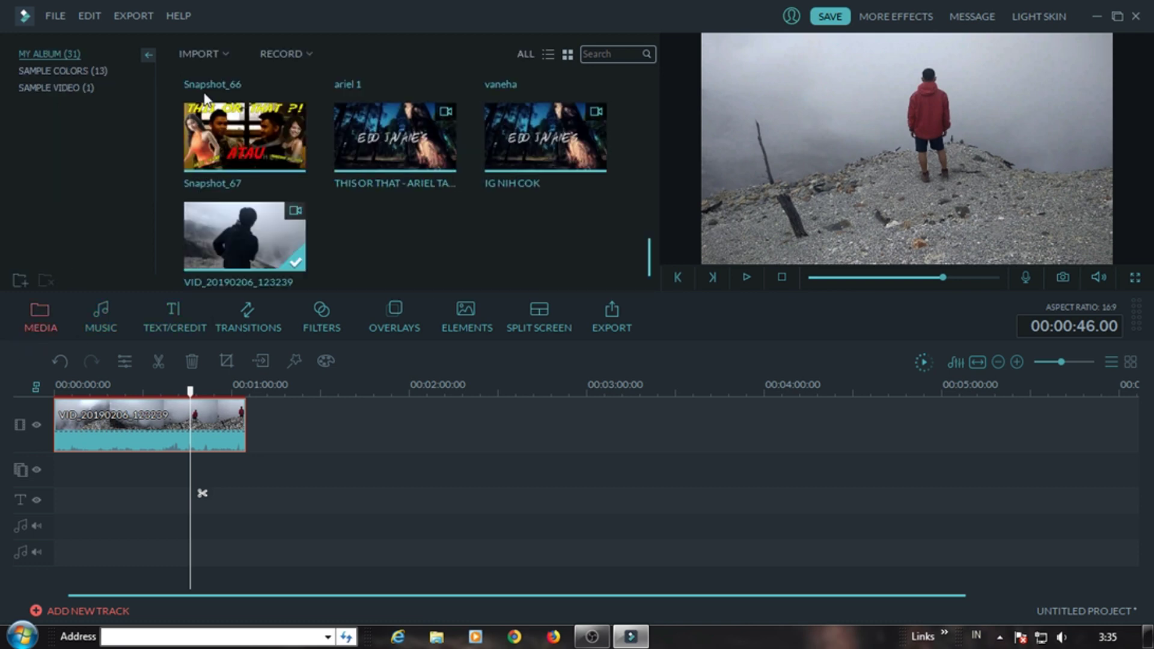
Import the Free Glitch sound effects file from the Downloads folder.
left_click(201, 52)
left_click(262, 74)
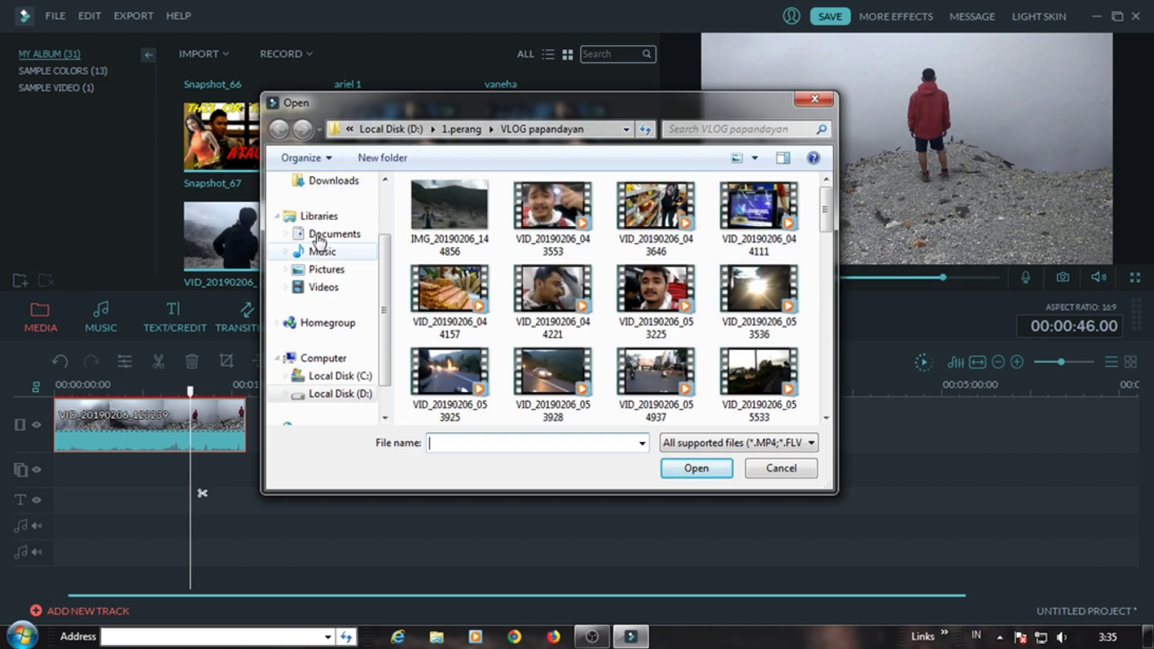
left_click(340, 393)
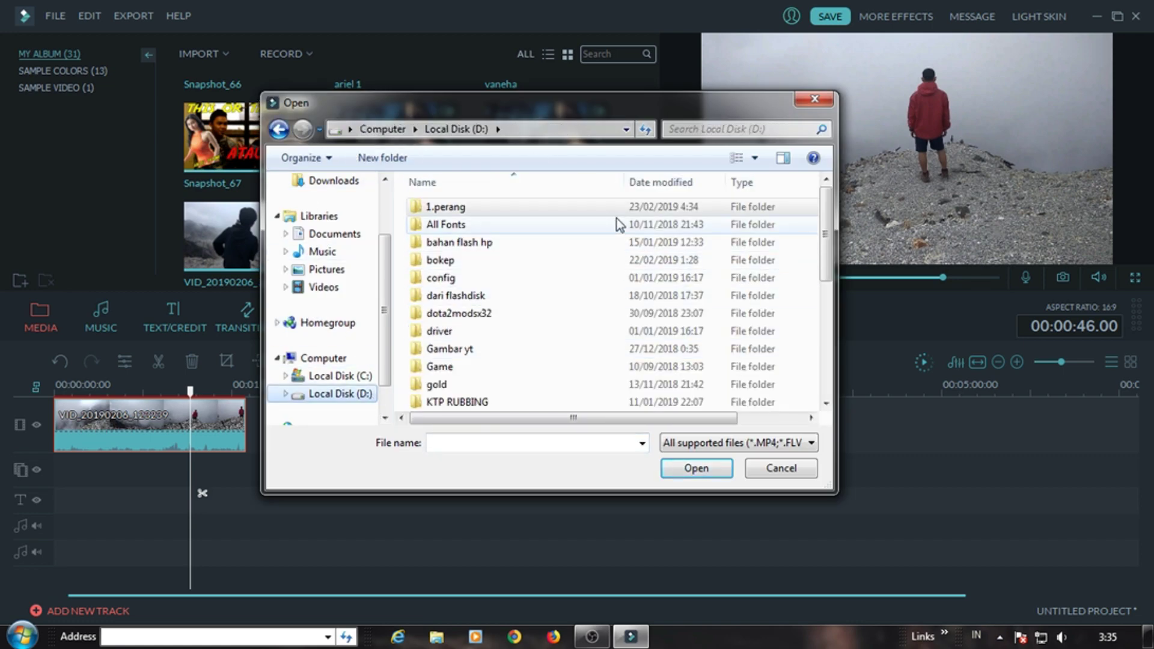
left_click(619, 210)
double_click(620, 210)
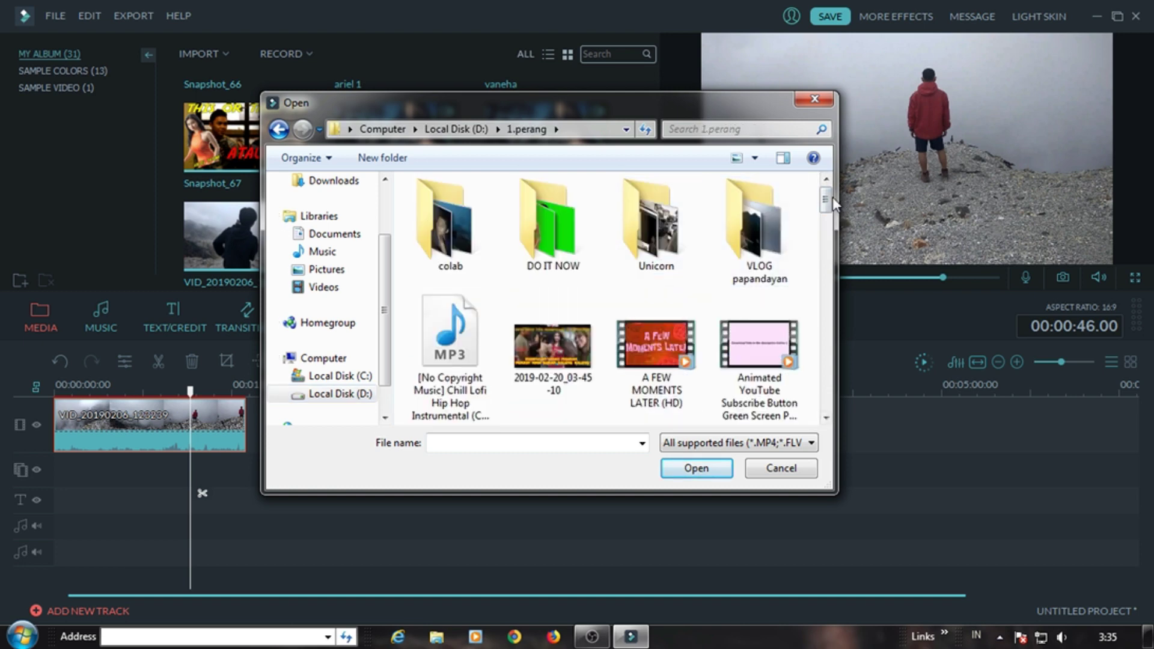
mouse_move(827, 200)
left_mouse_down()
mouse_move(827, 404)
mouse_move(825, 181)
left_mouse_up()
left_click(278, 129)
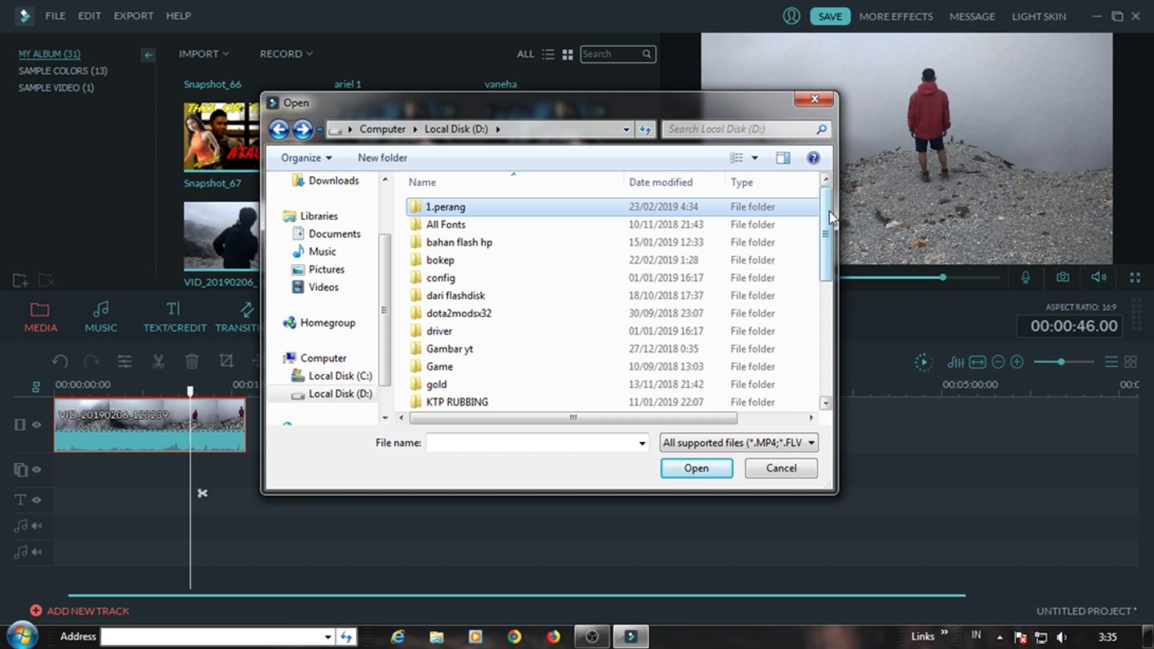
left_click(355, 184)
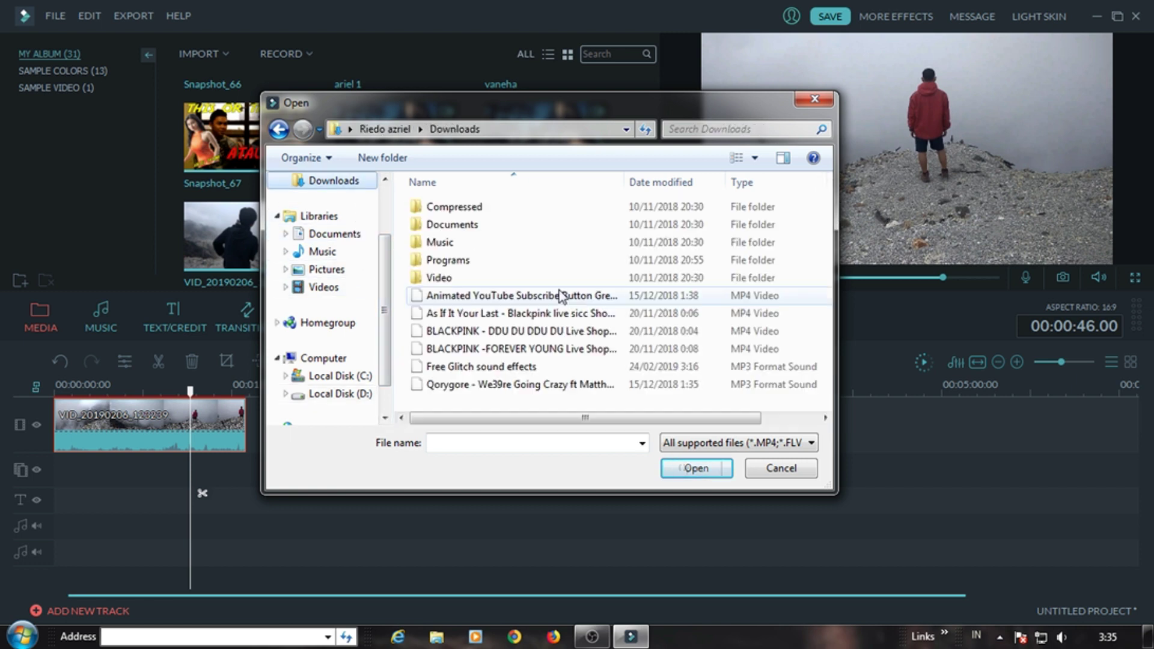
left_click(713, 367)
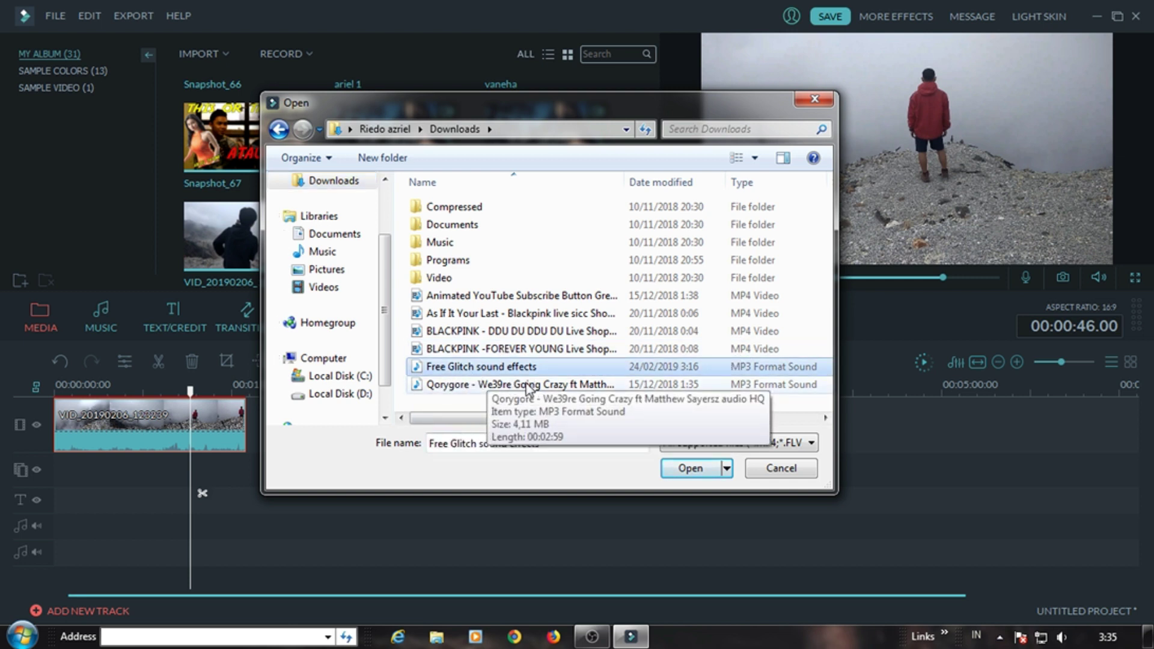
left_click(698, 474)
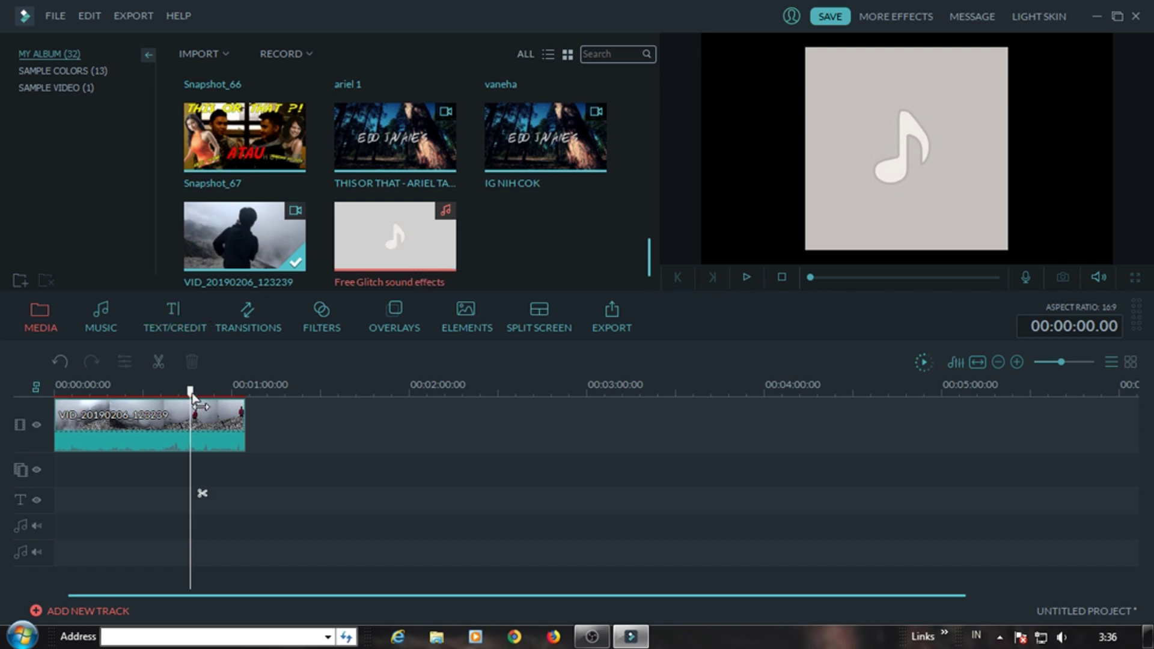
Split the fog clip at 00:00:40.00 and delete the opening part.
left_click_drag(191, 394, 173, 392)
left_click(747, 277)
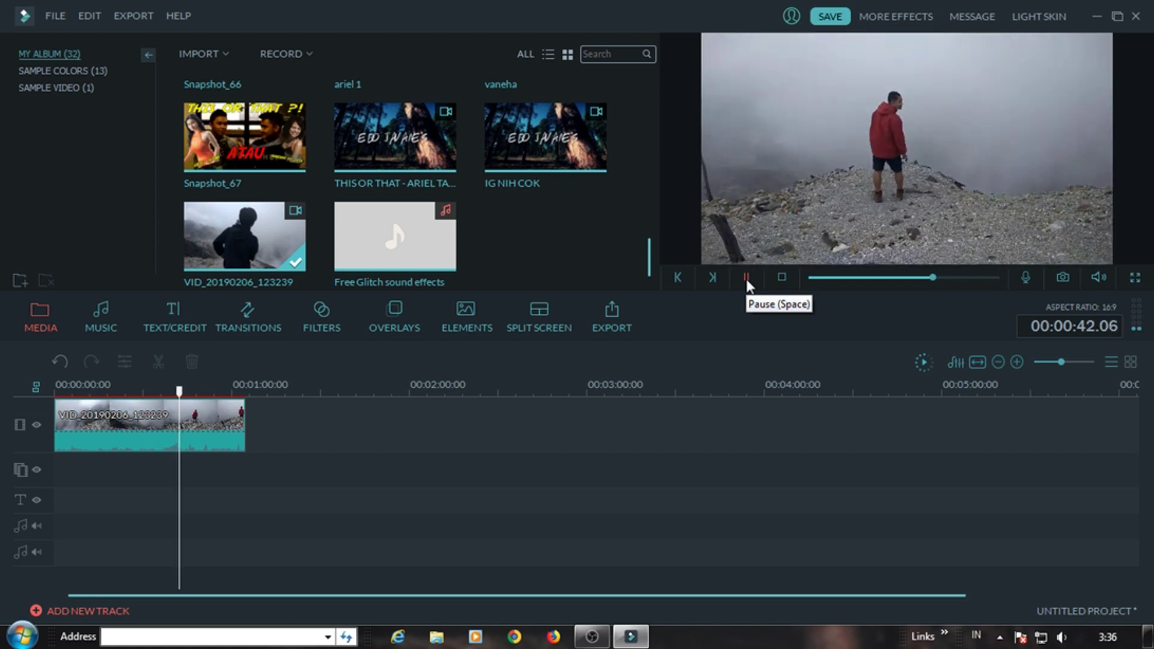
left_click(744, 282)
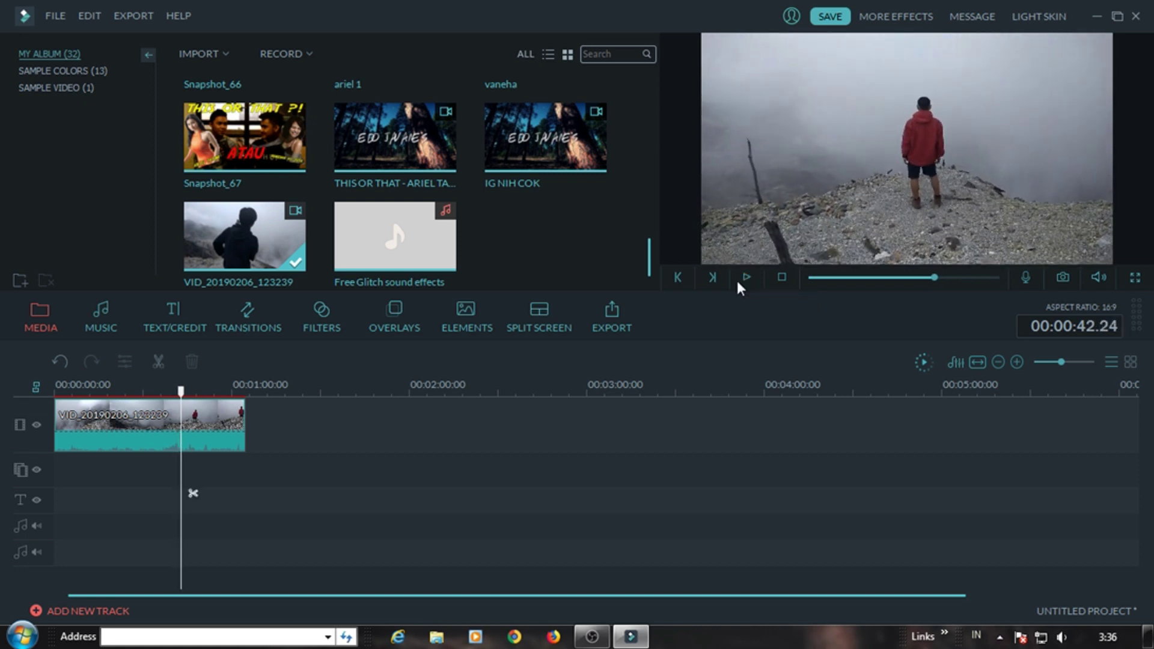
left_click(193, 492)
left_click(194, 356)
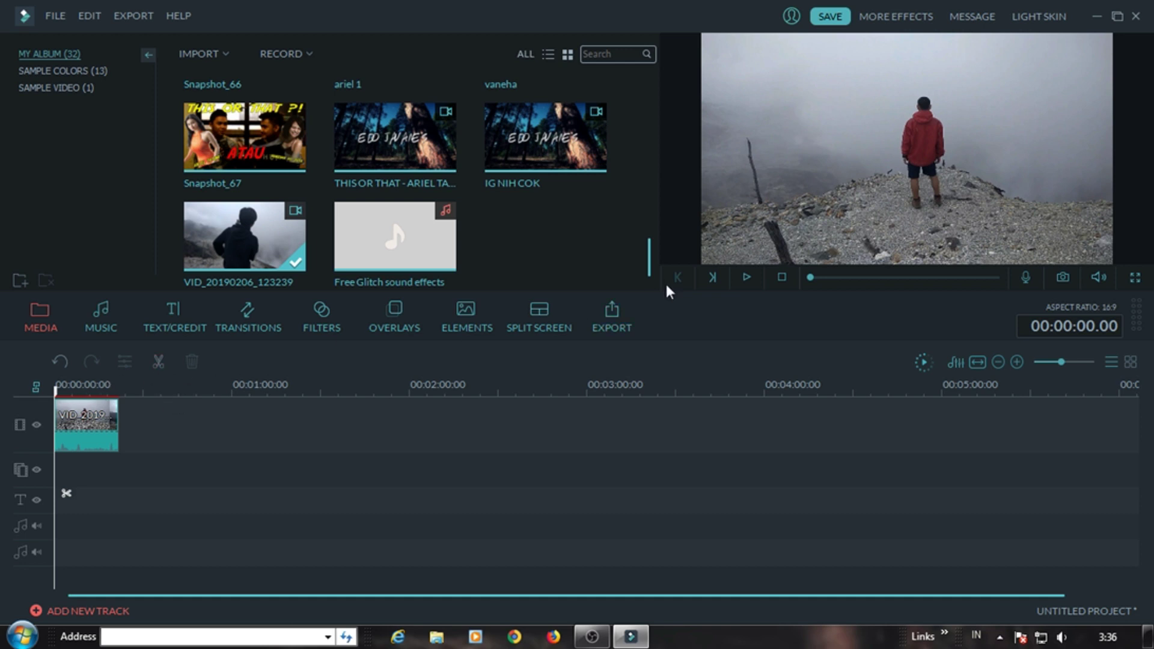
Play the trimmed clip and mute the fog clip's audio.
left_click(745, 275)
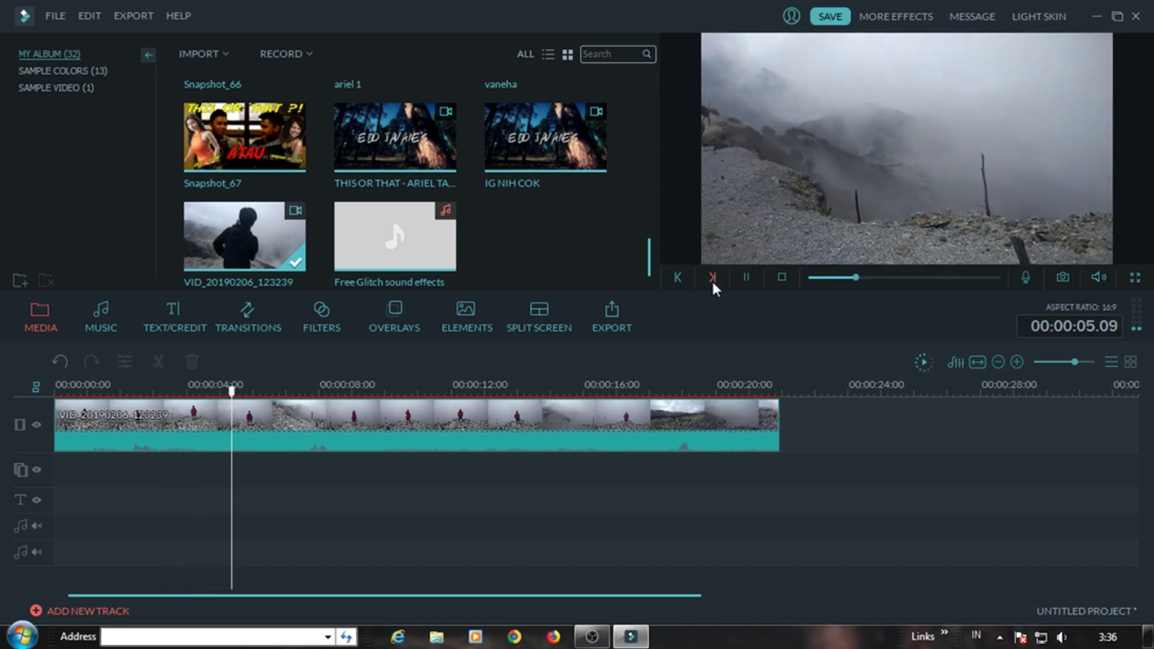
left_click(747, 276)
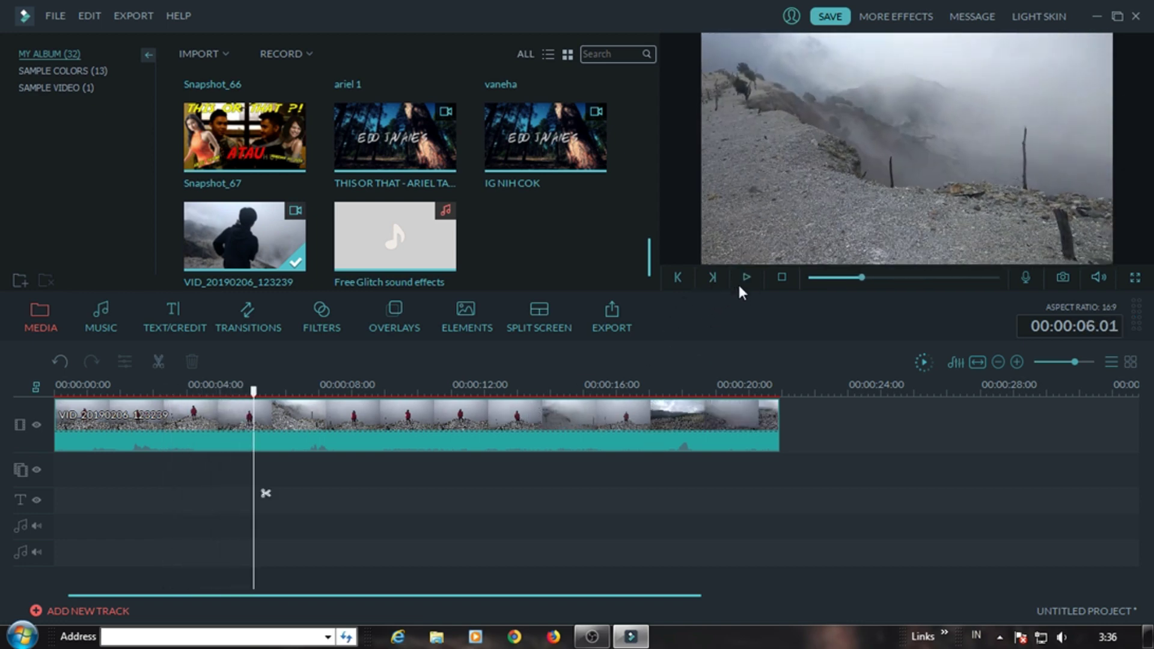
left_click(618, 425)
right_click(618, 425)
left_click(676, 309)
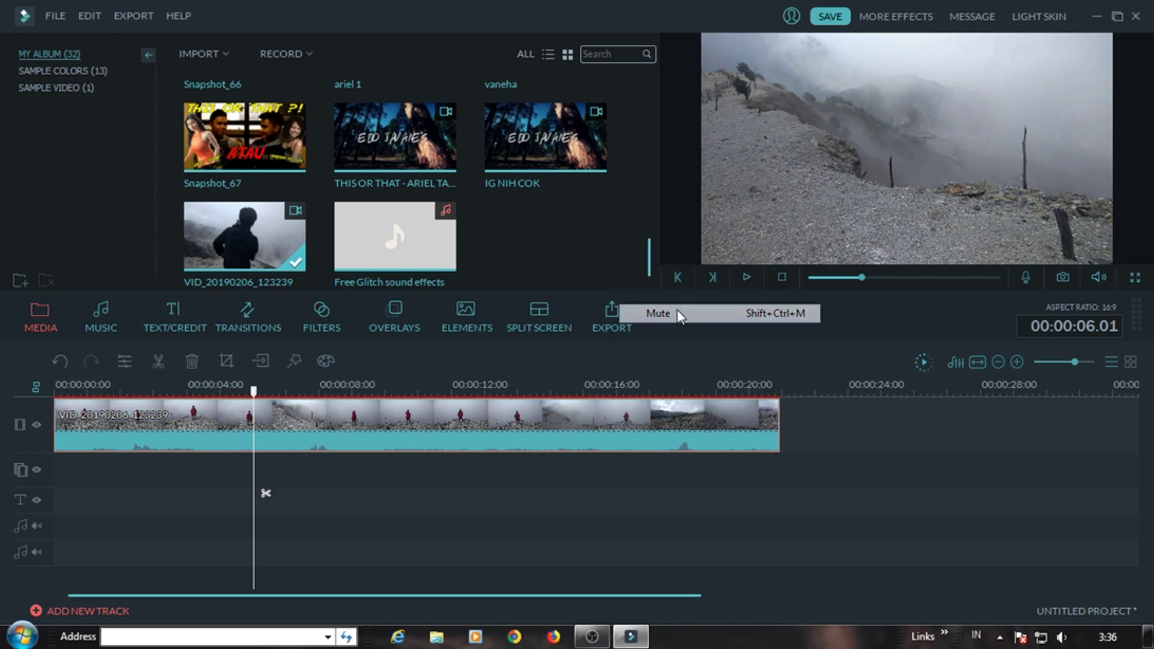
Preview further, split the clip at 00:00:16.07, then undo that cut.
left_click(746, 277)
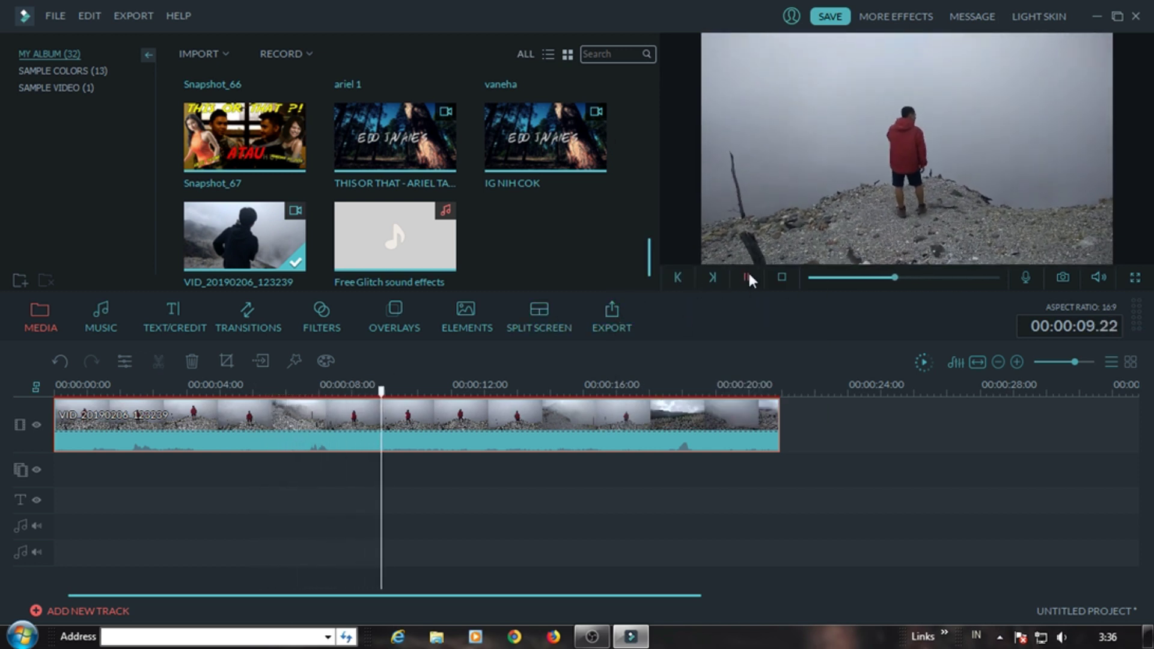
left_click(489, 389)
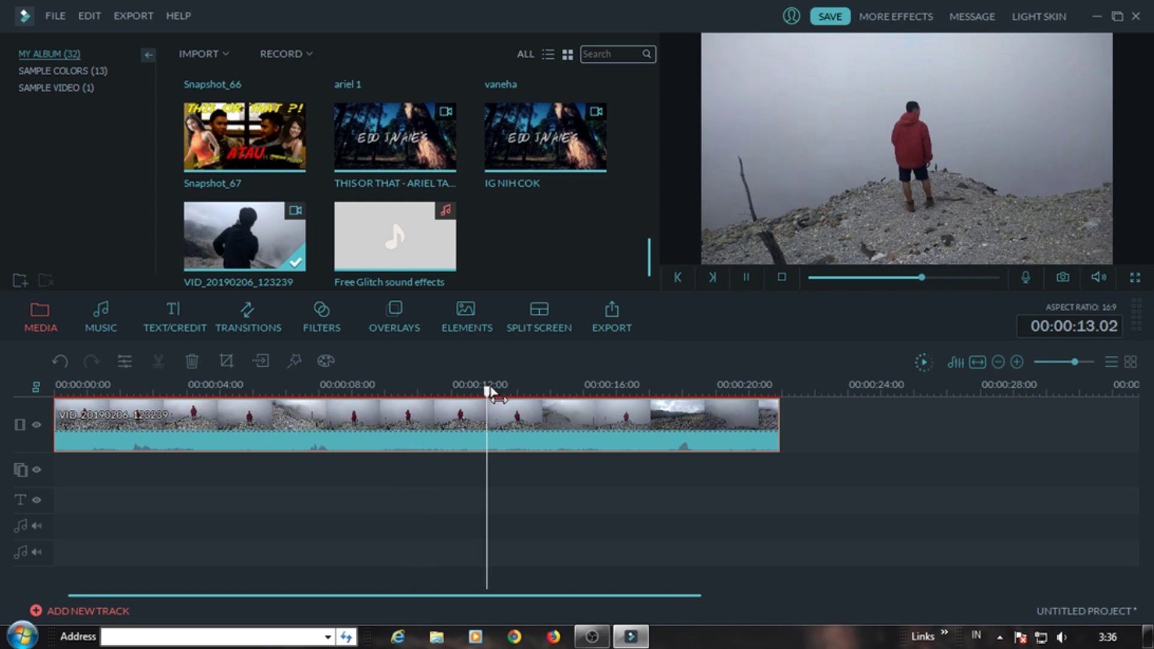
left_click(536, 389)
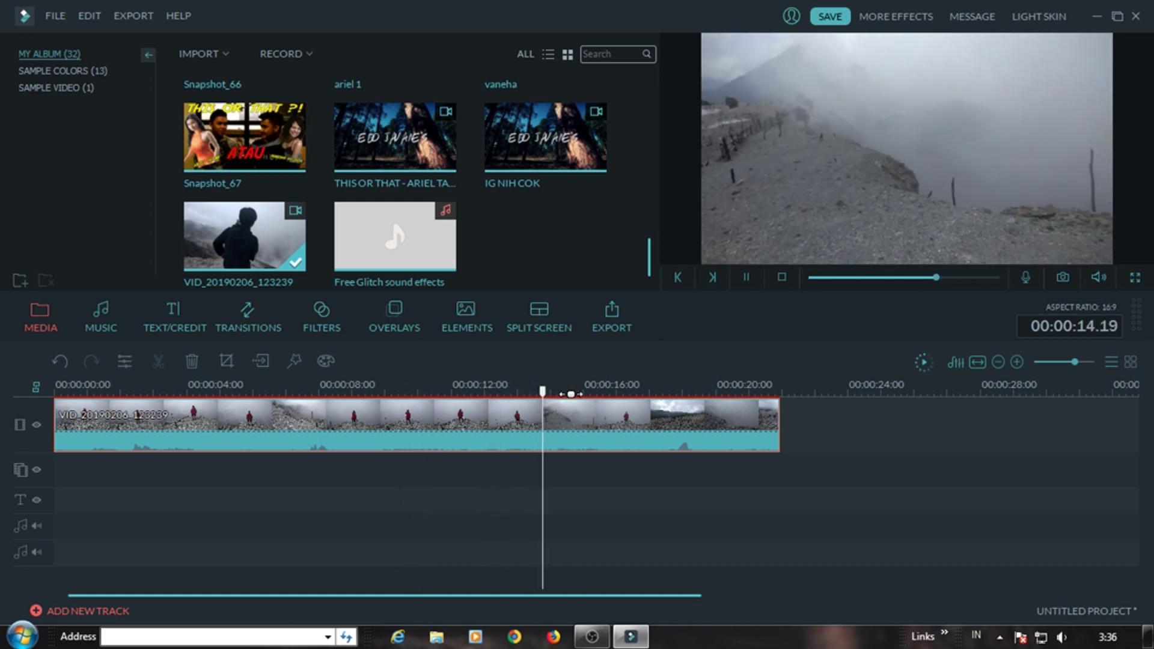
left_click(742, 280)
left_click_drag(636, 391, 598, 393)
left_click(610, 491)
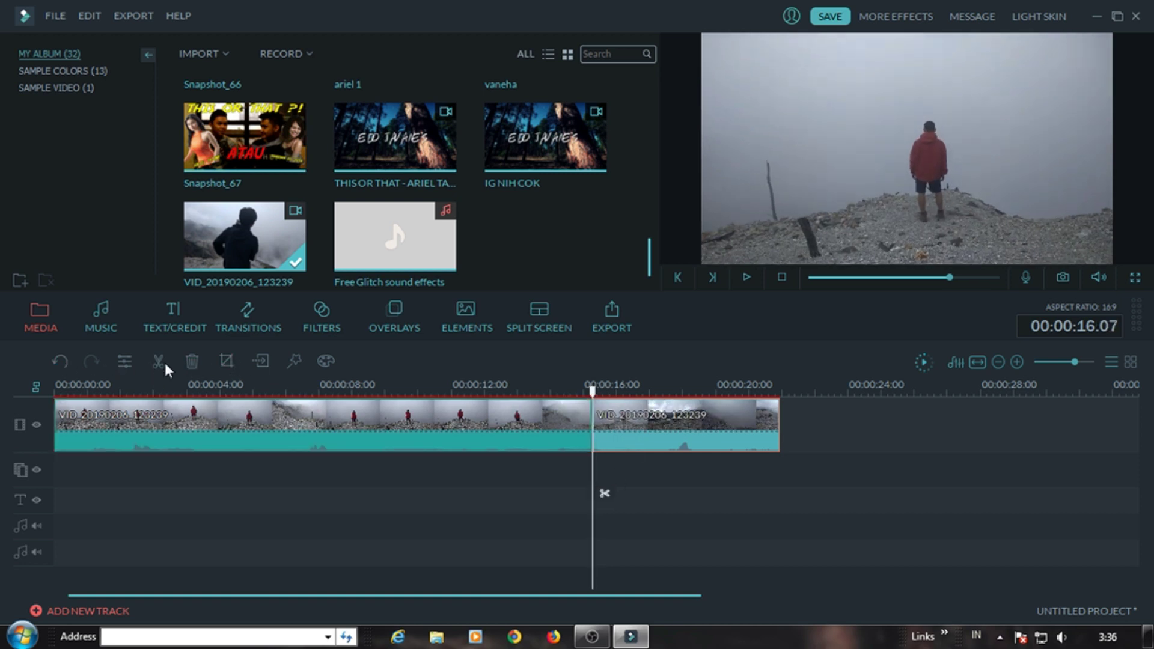
left_click(58, 363)
left_click(66, 390)
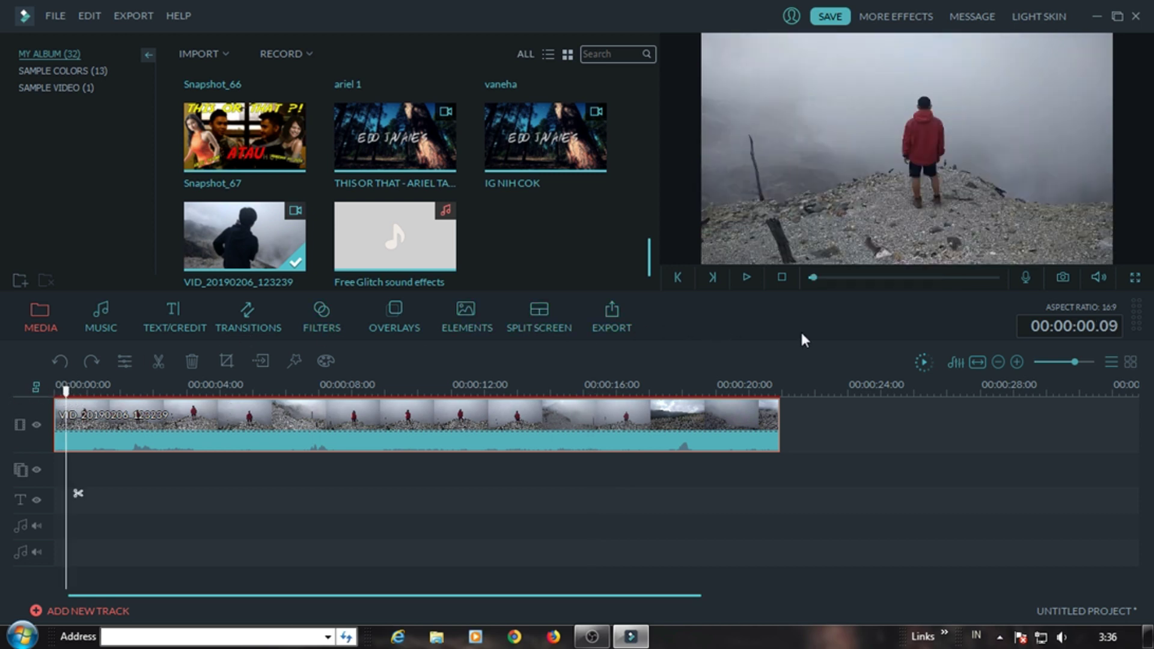
left_click(748, 276)
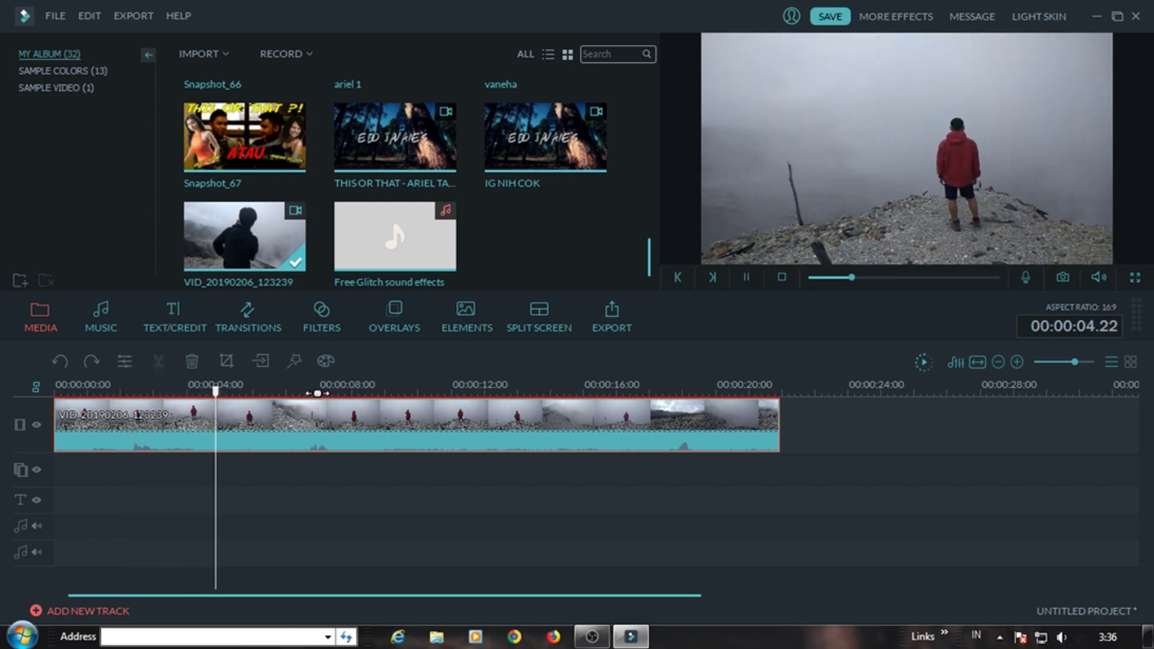
left_click(354, 392)
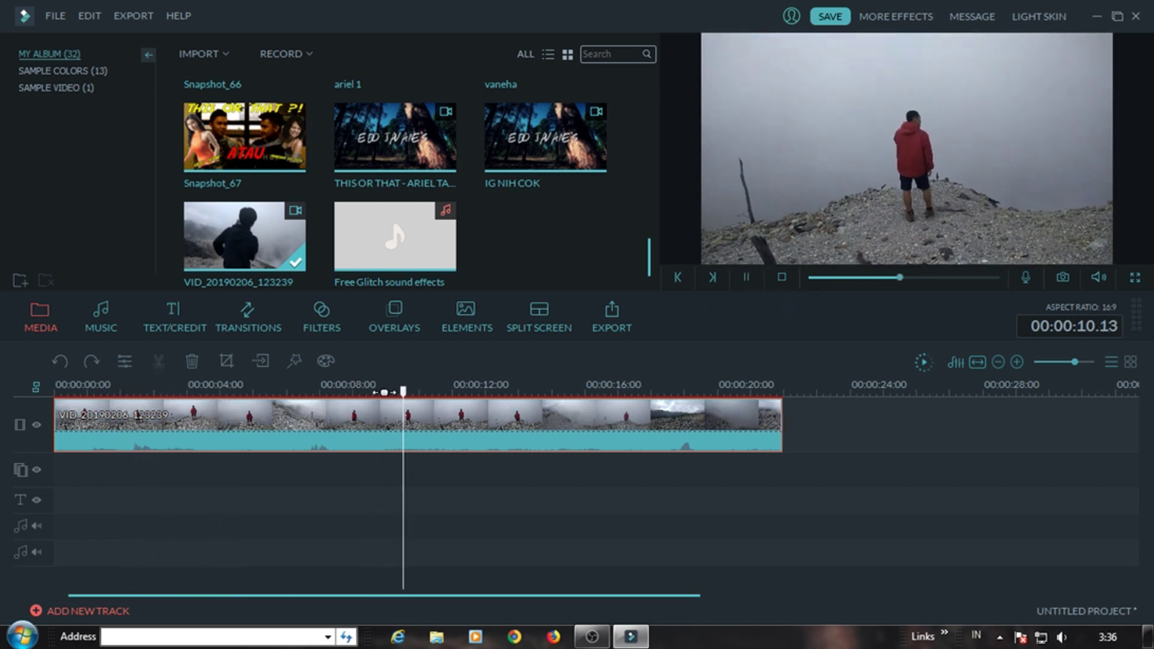
left_click(747, 277)
key("Home")
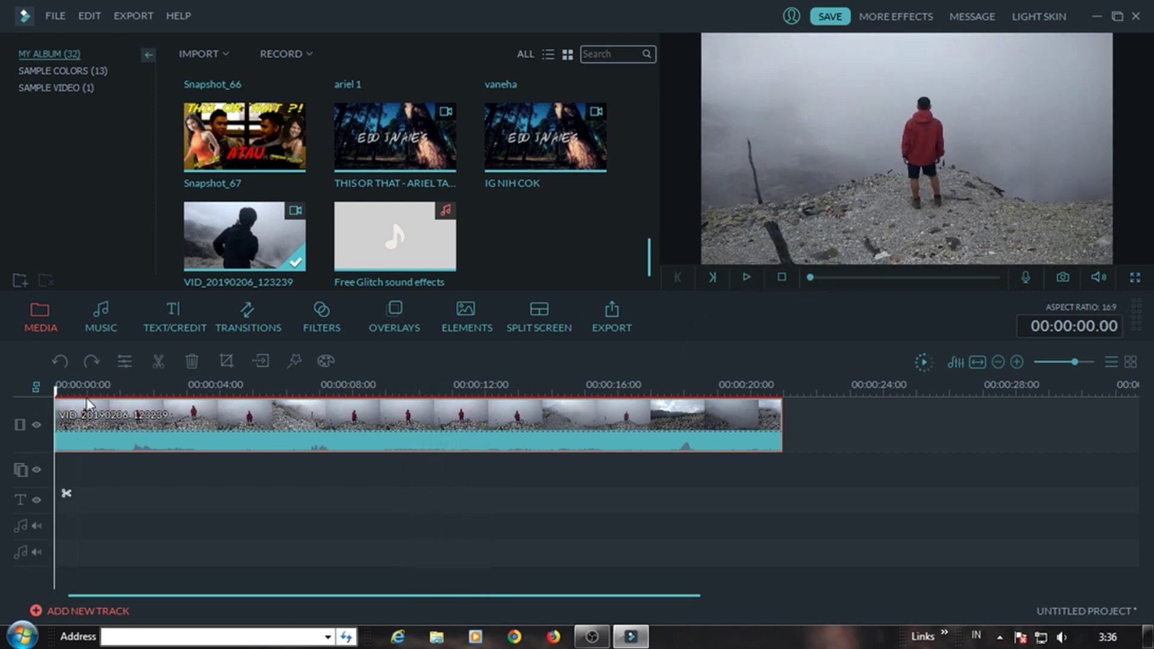
Drag the Distortion filter Chromatic Aberration onto the track above the fog clip's start.
left_click(326, 312)
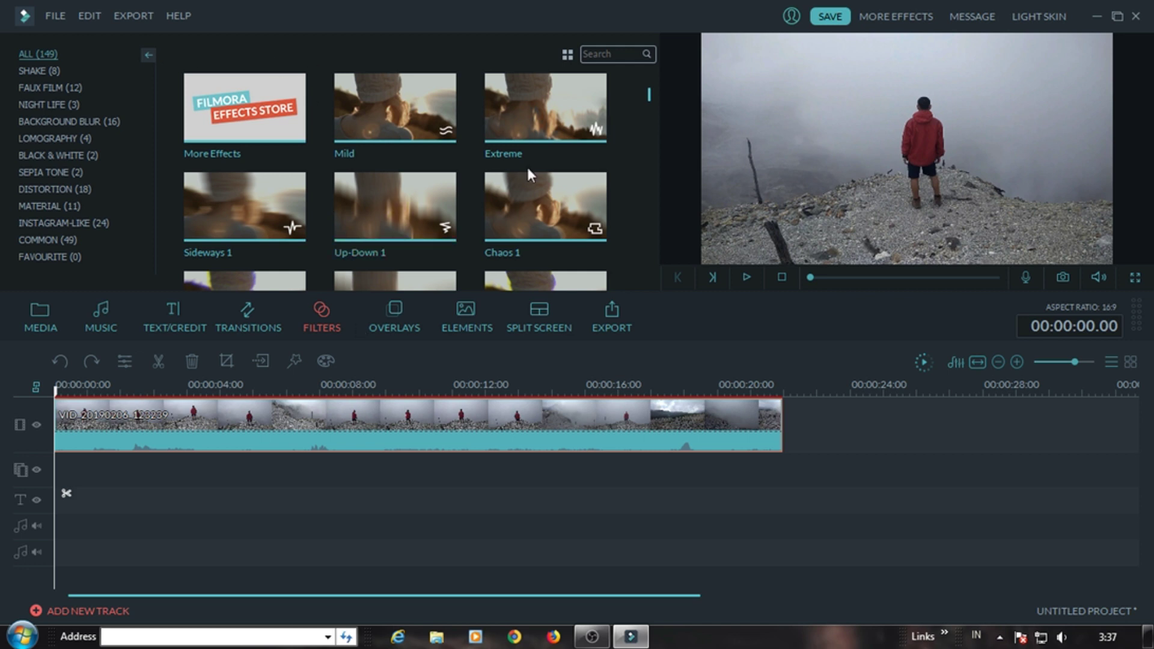
scroll(650, 96, "down", 3)
scroll(651, 97, "up", 3)
left_click(47, 191)
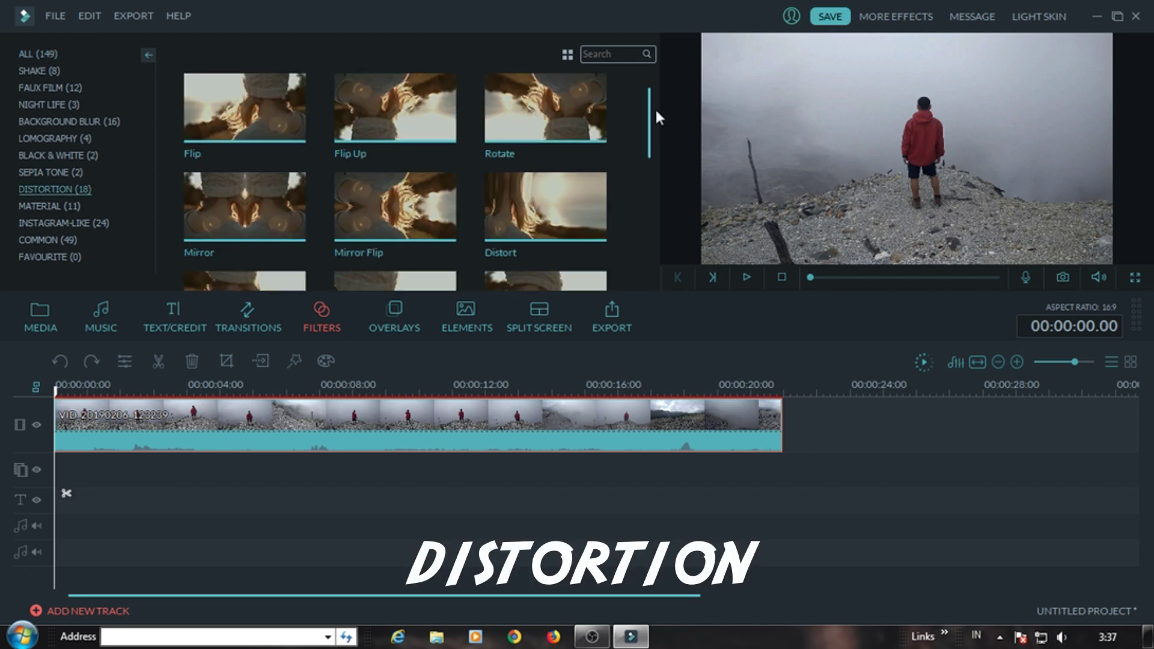
left_click_drag(649, 109, 651, 240)
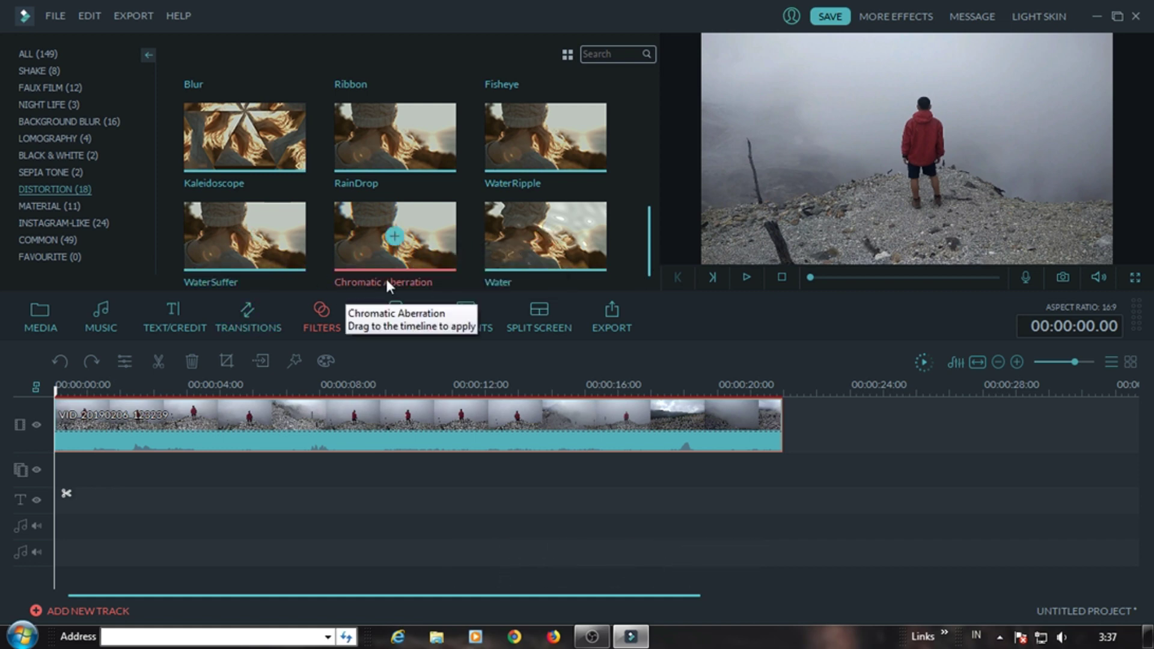
left_click_drag(646, 233, 654, 257)
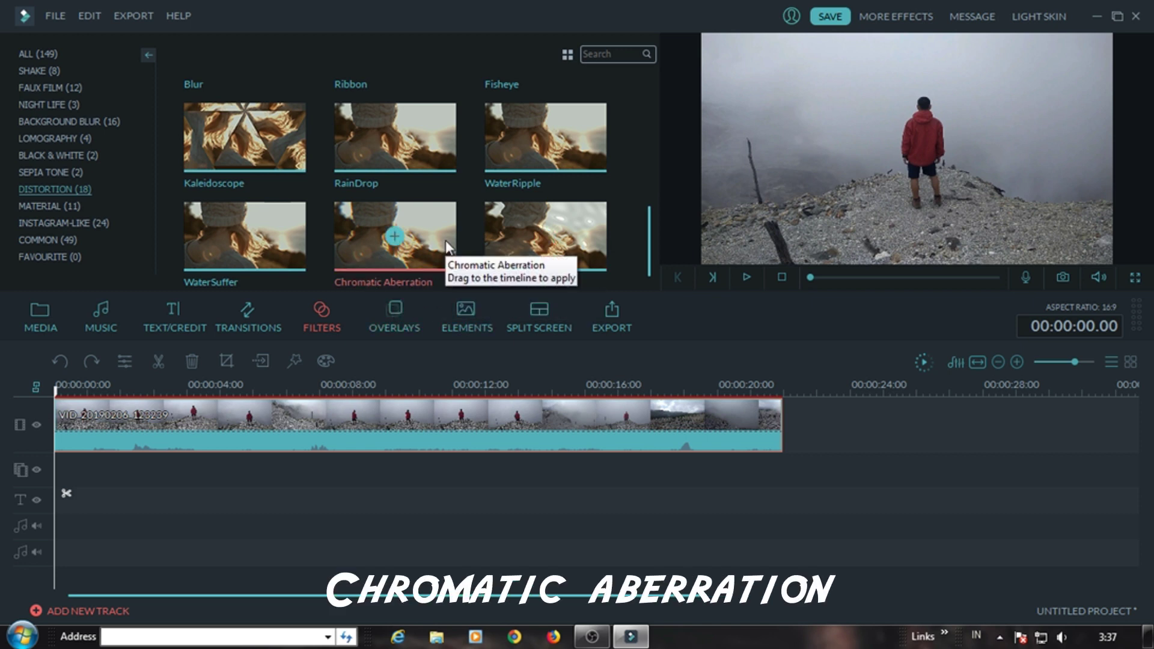
left_click_drag(446, 243, 76, 485)
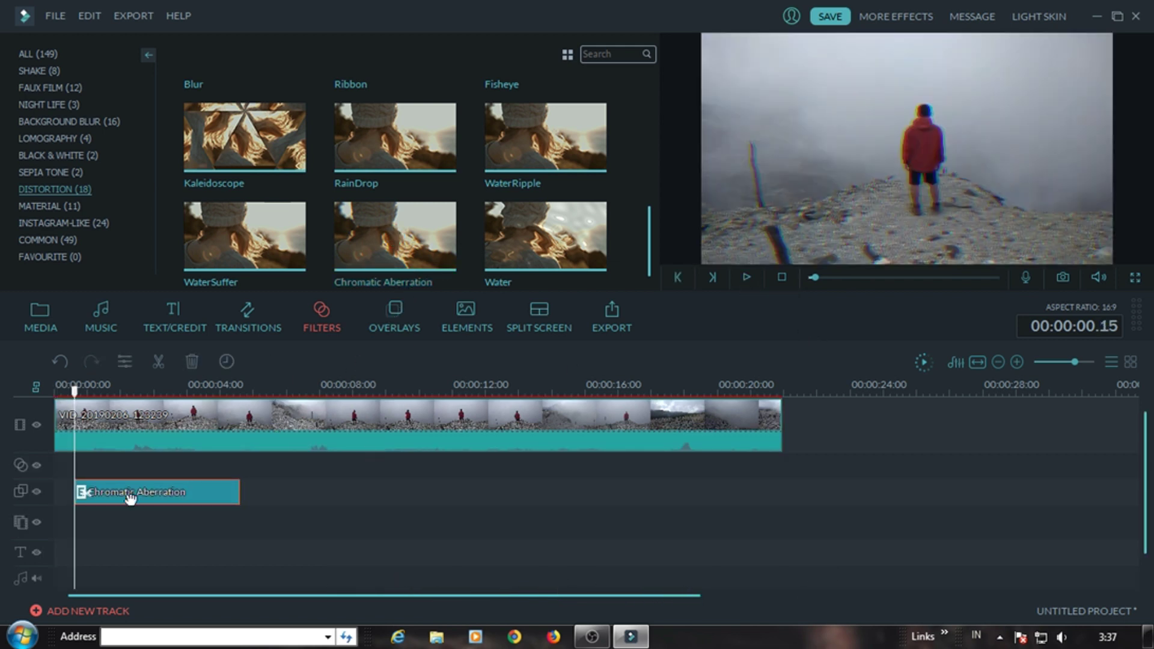
Make the Chromatic Aberration filter start near 1 s and remove everything after 2.17 s.
left_click_drag(74, 406, 56, 403)
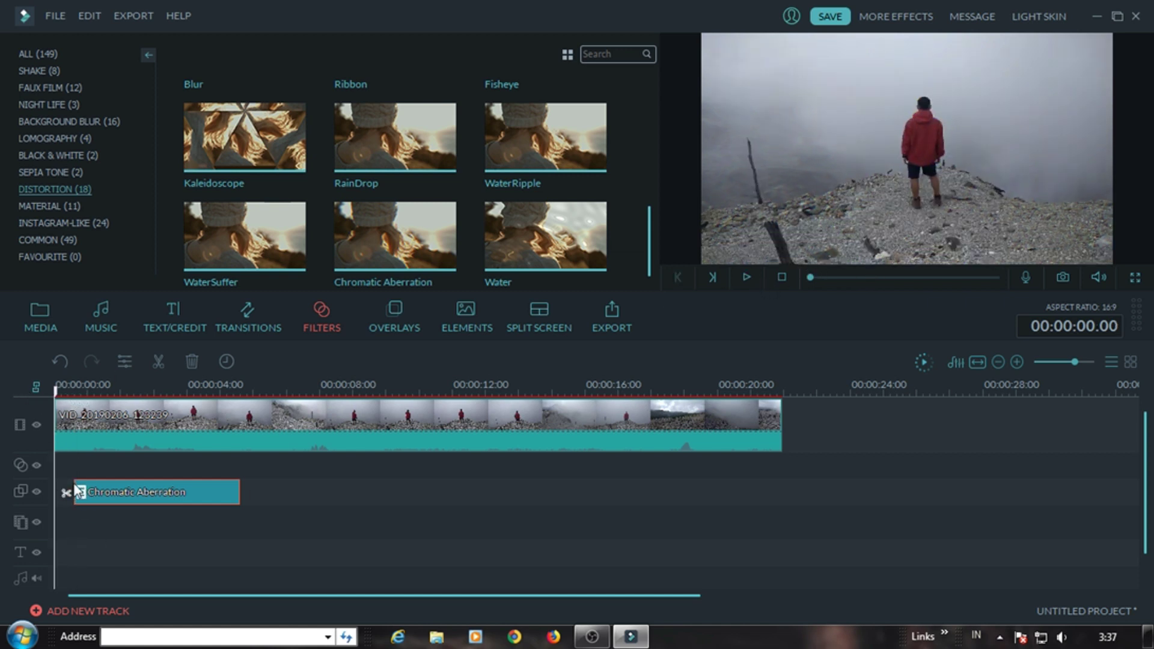
left_click_drag(75, 484, 96, 484)
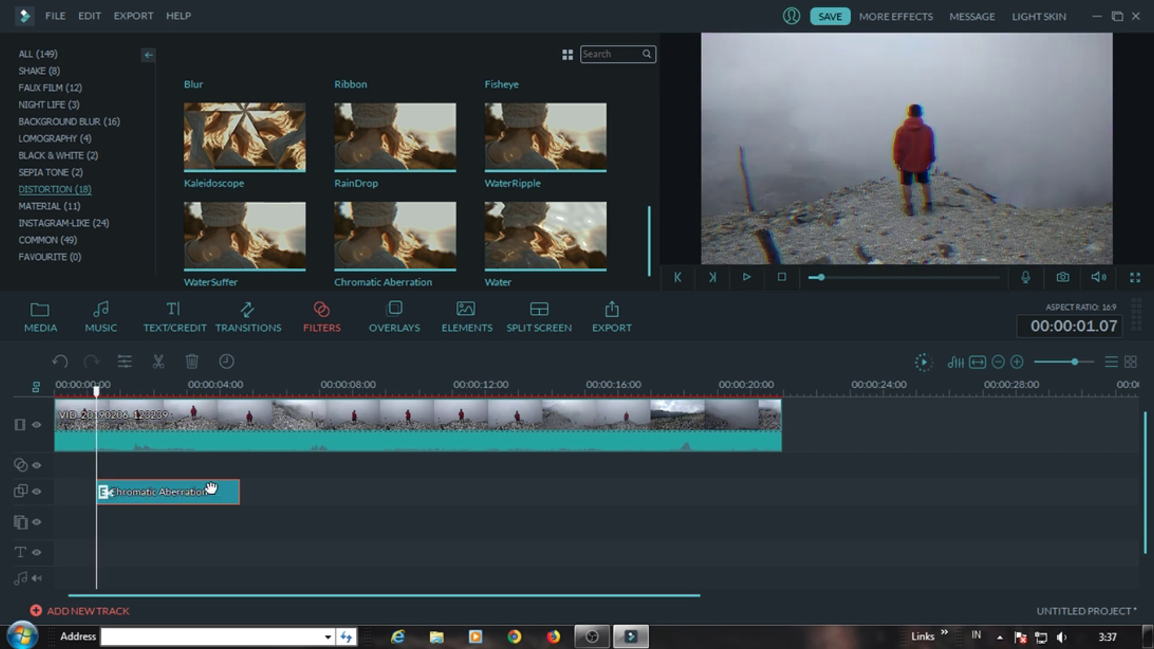
left_click_drag(96, 386, 1, 387)
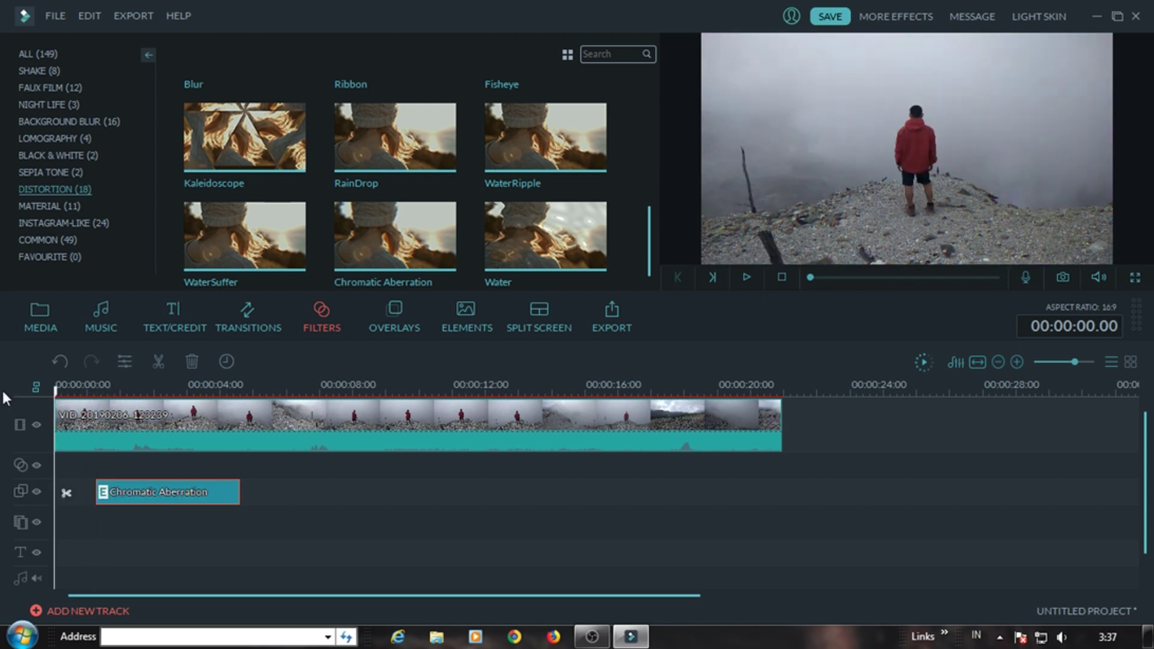
left_click(746, 278)
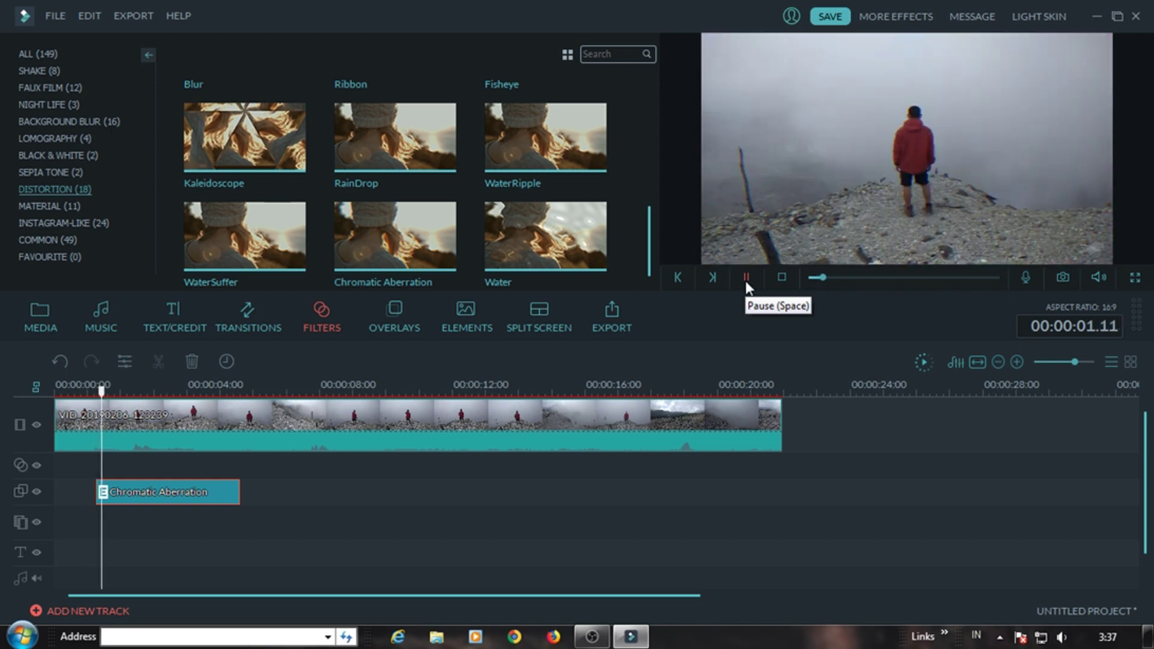
left_click(746, 278)
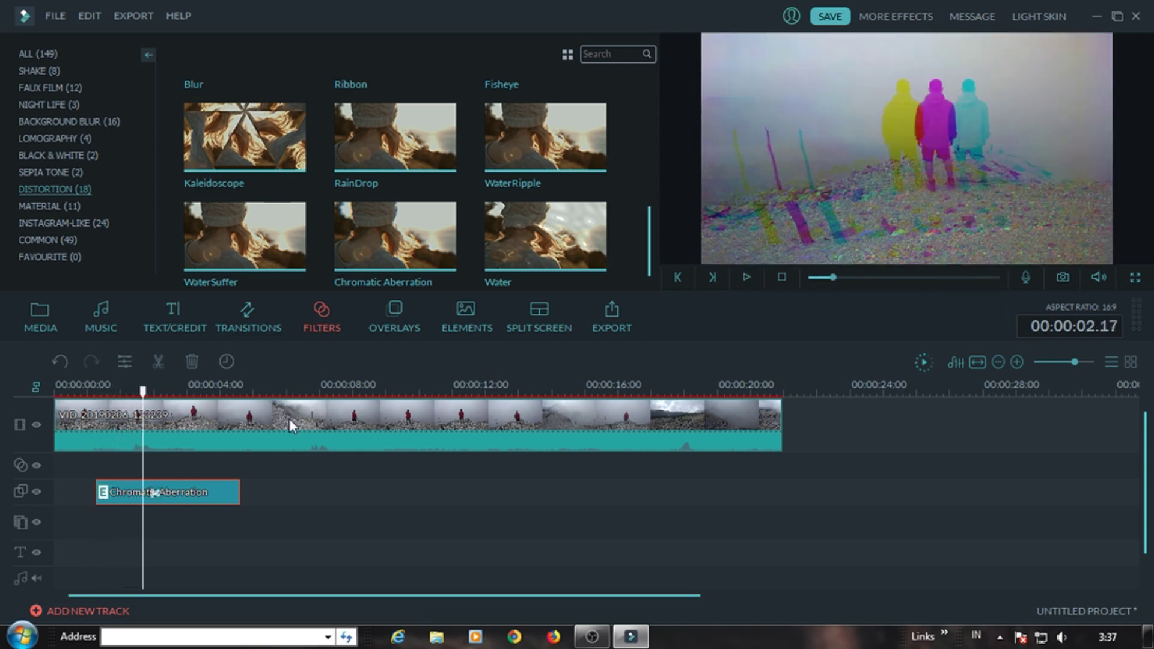
left_click(160, 494)
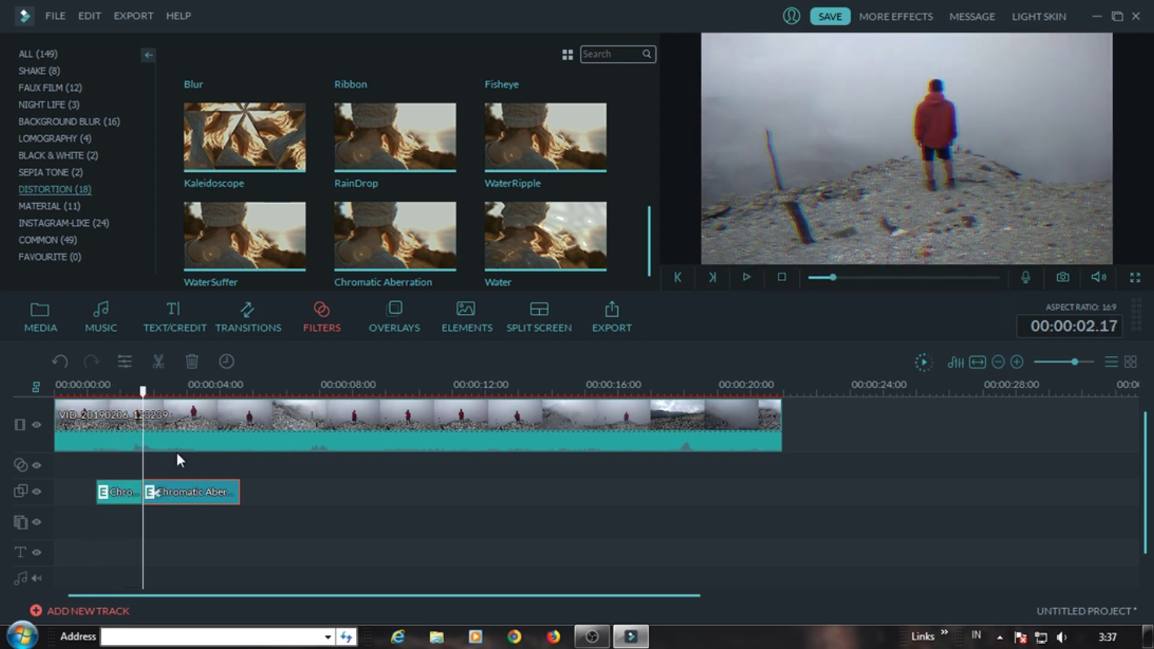
left_click(191, 360)
right_click(119, 495)
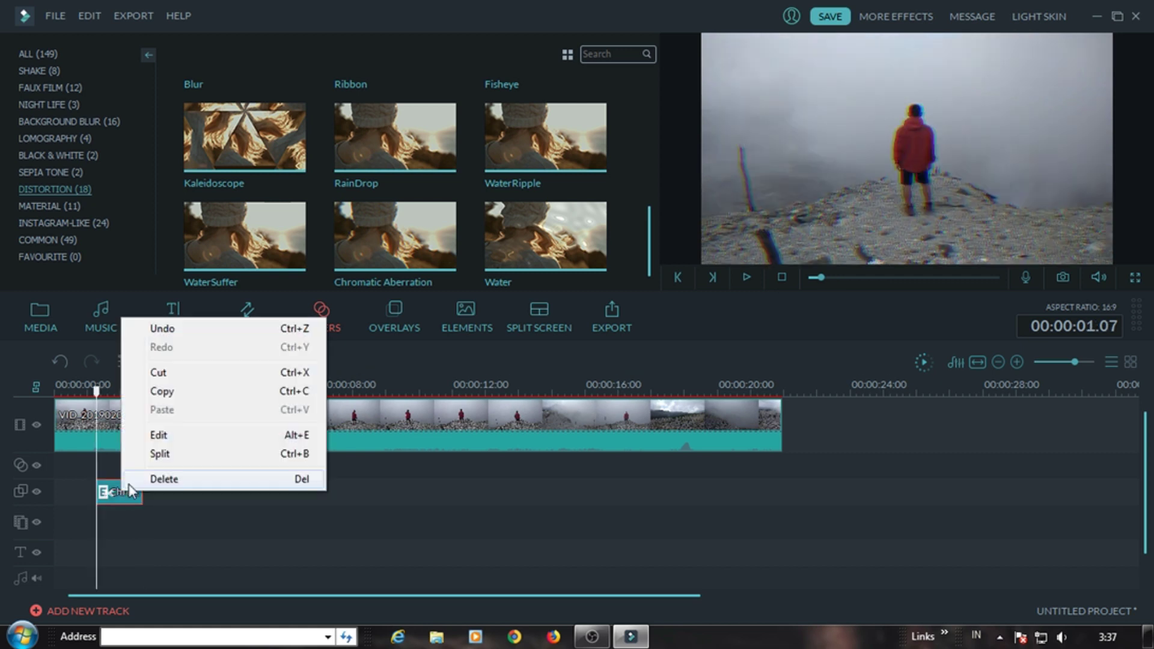
Try different Chromatic Aberration Fade values while previewing, then confirm.
left_click(175, 433)
left_click_drag(247, 86, 286, 86)
left_click(735, 277)
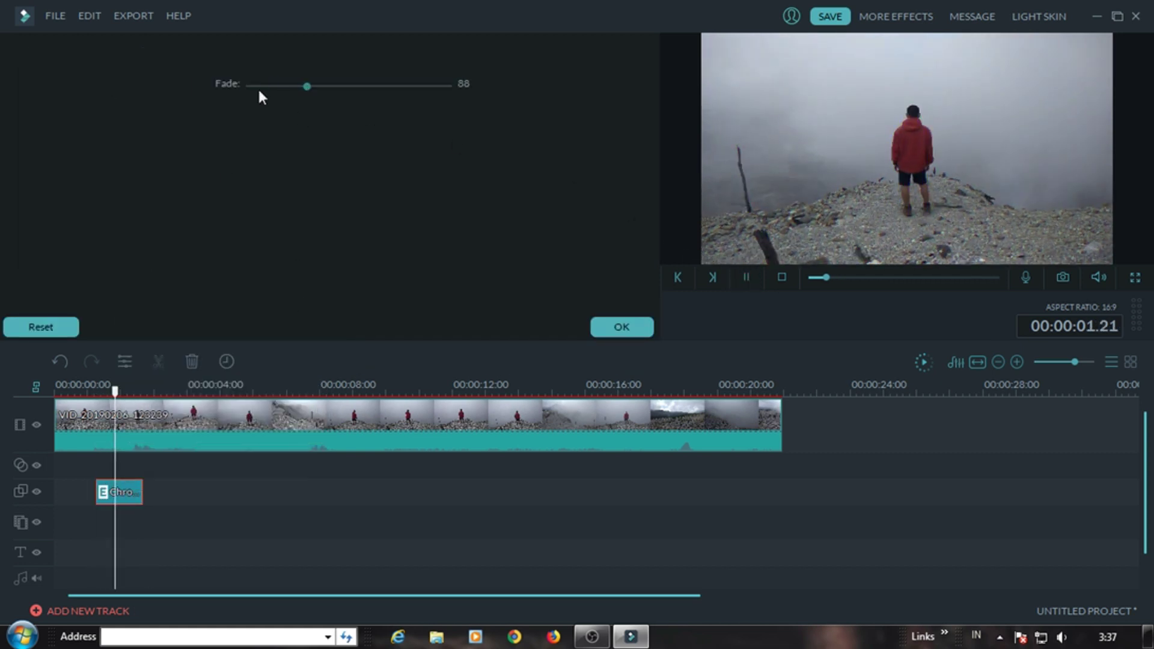
left_click_drag(307, 86, 342, 86)
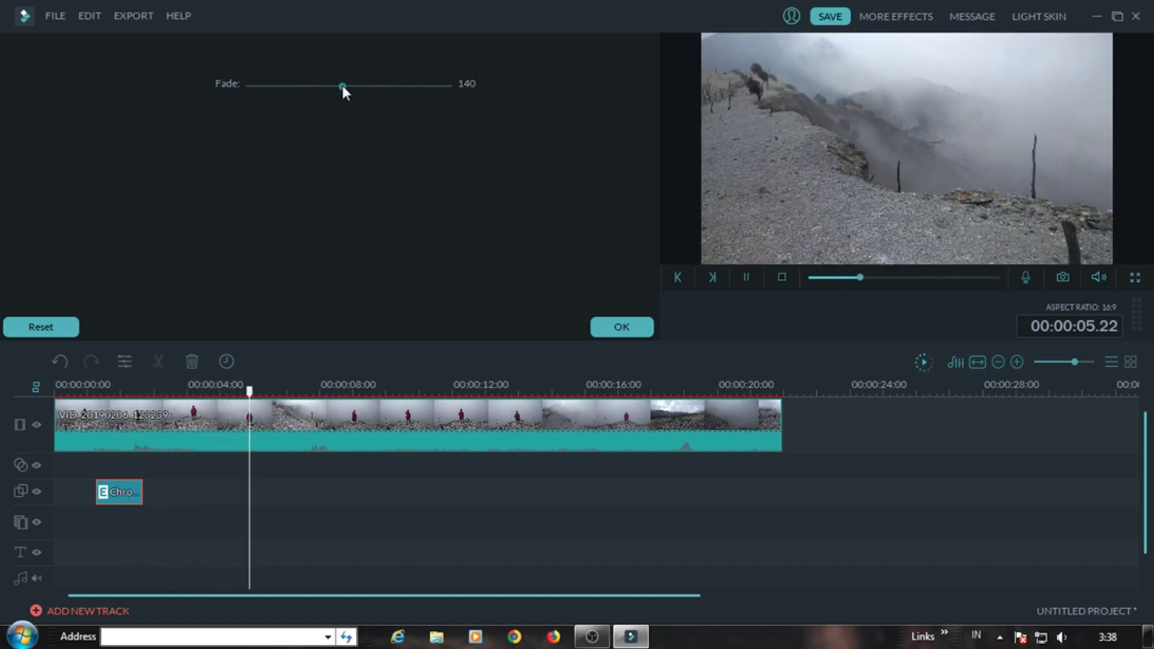
left_click(621, 327)
left_click(130, 476)
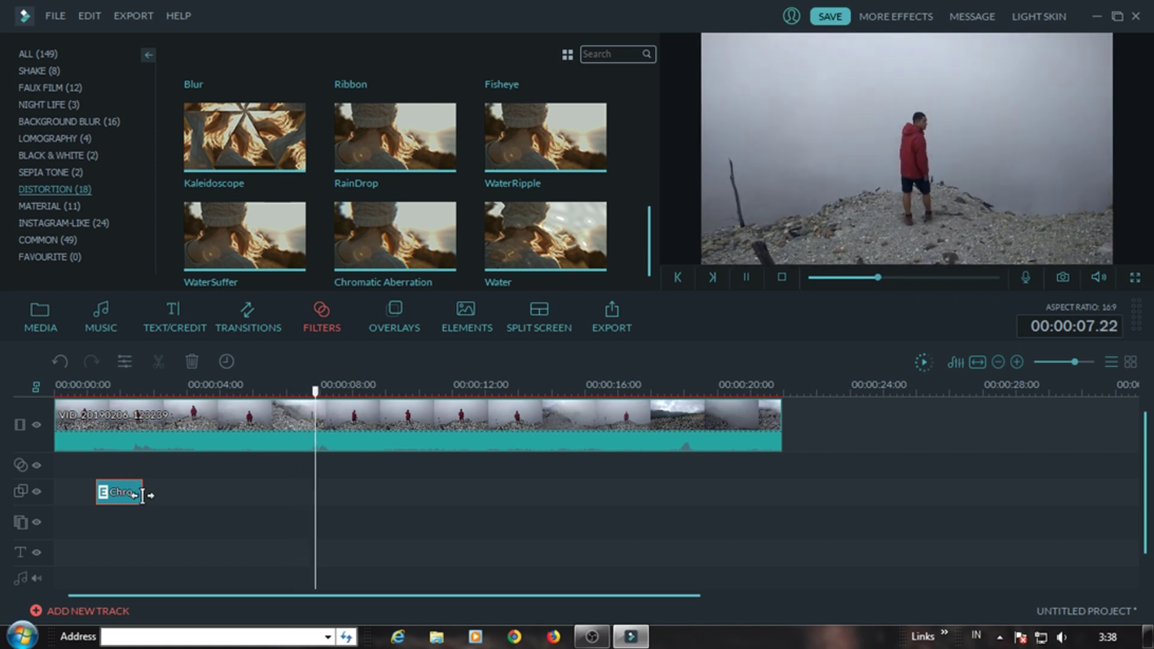
left_click(745, 277)
Extend the filter clip's end and set its Fade back to 0.
left_click(133, 490)
left_click_drag(142, 490, 402, 490)
left_click(89, 390)
right_click(300, 499)
left_click(354, 444)
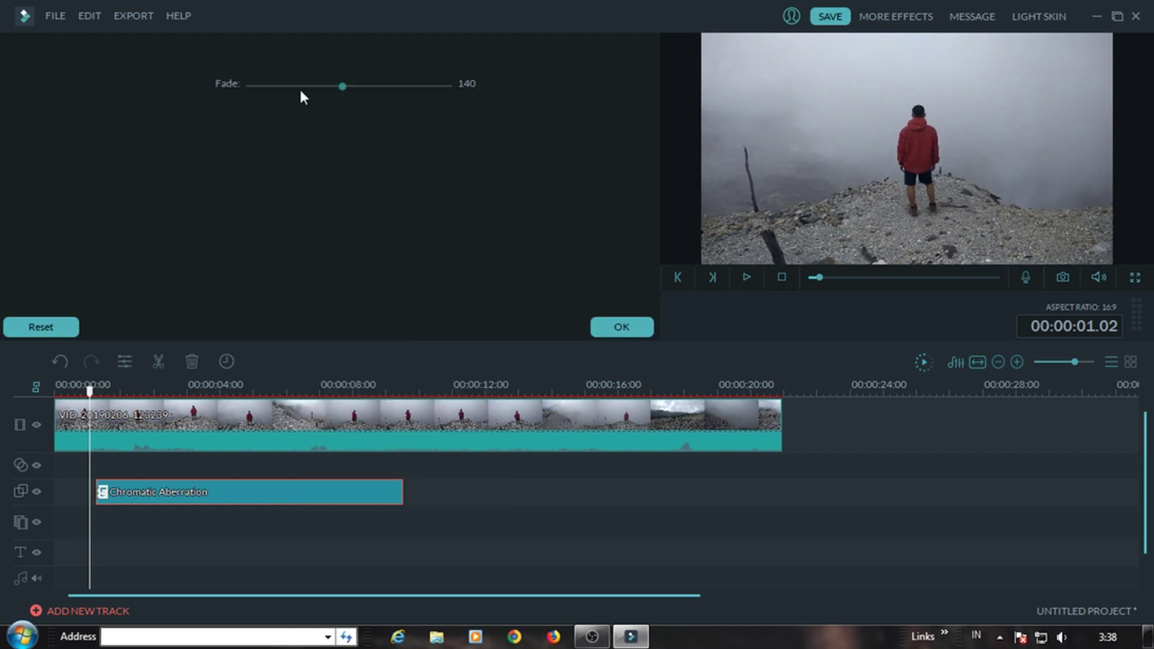
left_click_drag(298, 86, 435, 109)
left_click(747, 283)
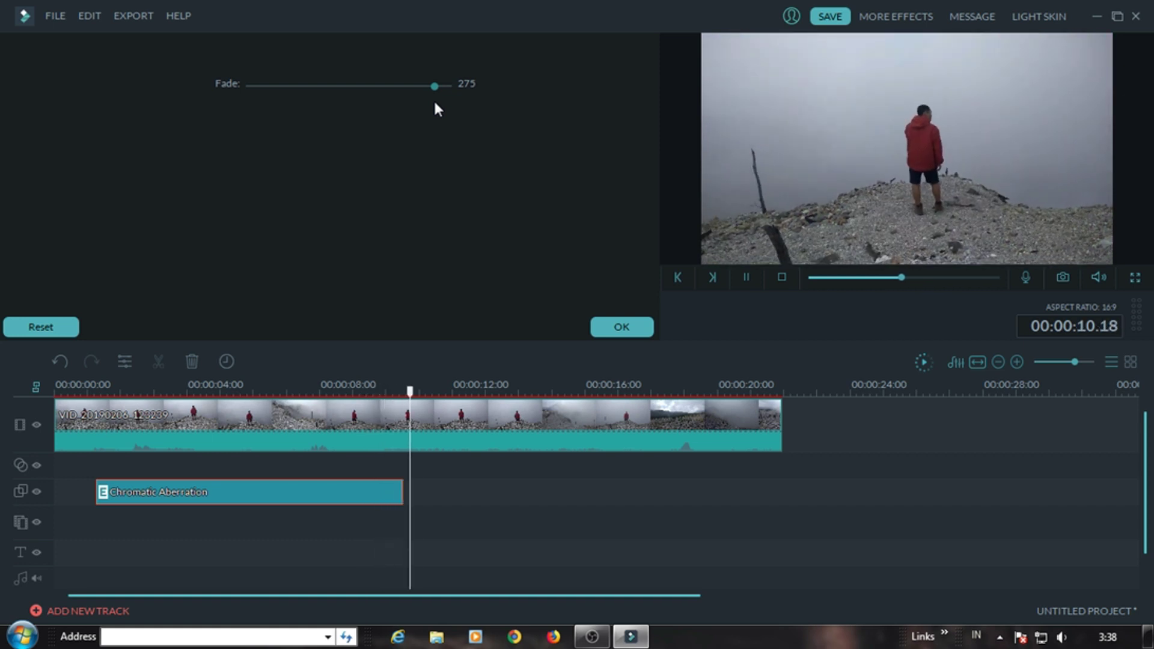
left_click_drag(434, 103, 241, 105)
left_click(619, 326)
Review the Chromatic Aberration fade settings and confirm them unchanged.
left_click(96, 391)
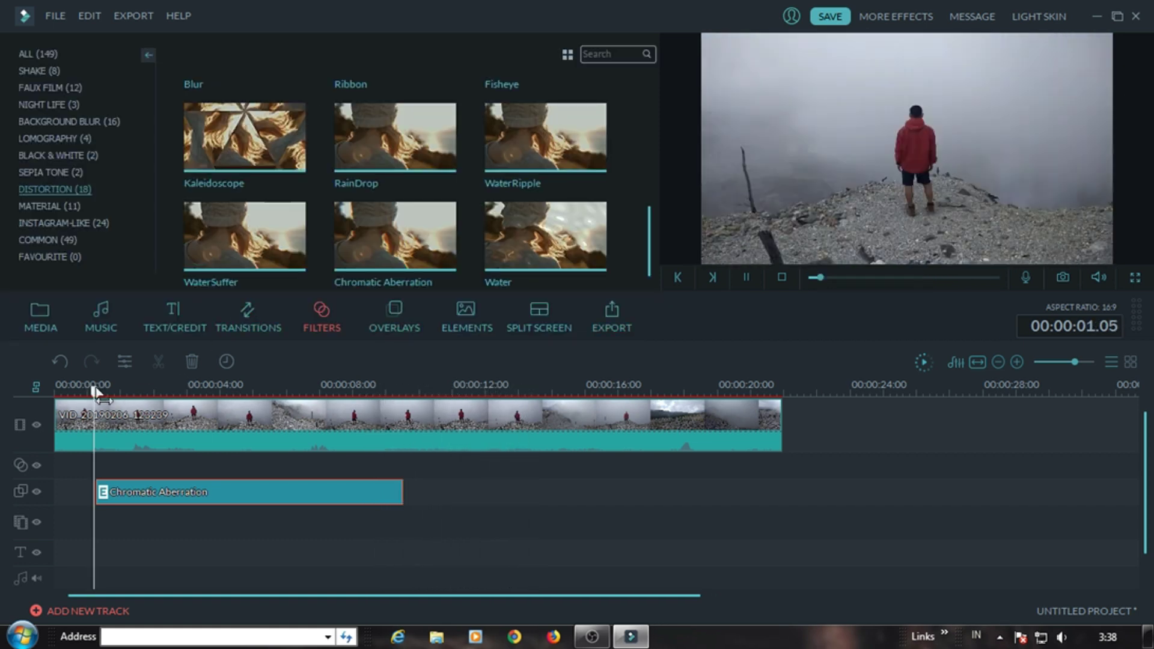
right_click(273, 494)
left_click(301, 450)
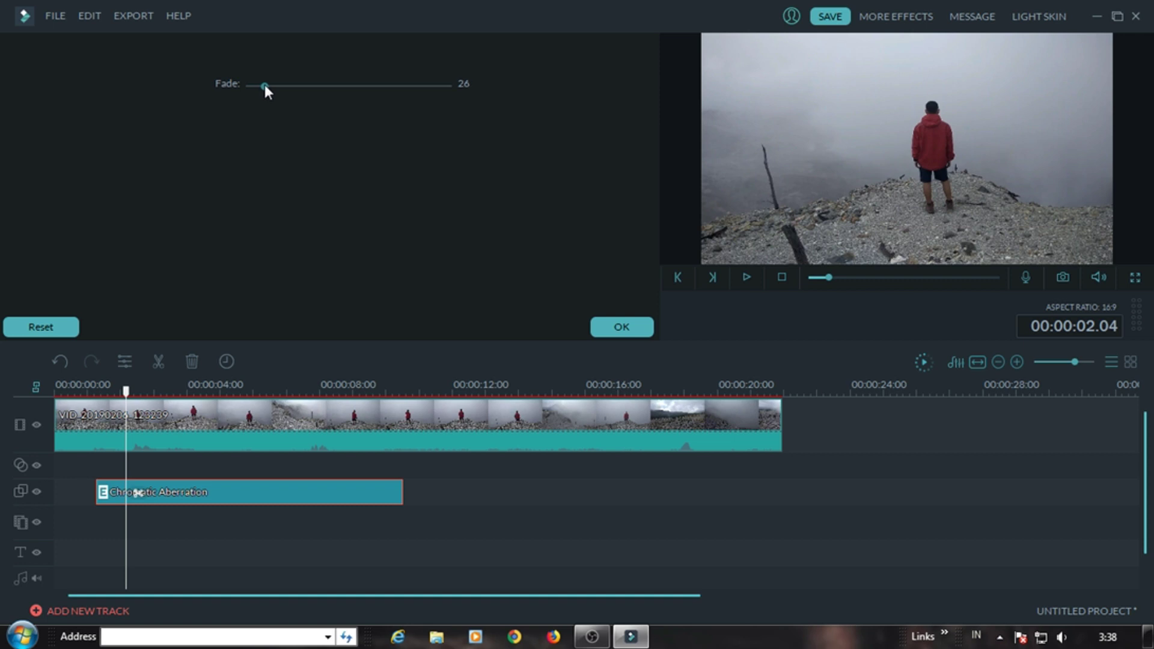
left_click(621, 327)
Split the Chromatic Aberration filter at 00:00:03.09.
left_click_drag(126, 390, 54, 389)
left_click(748, 276)
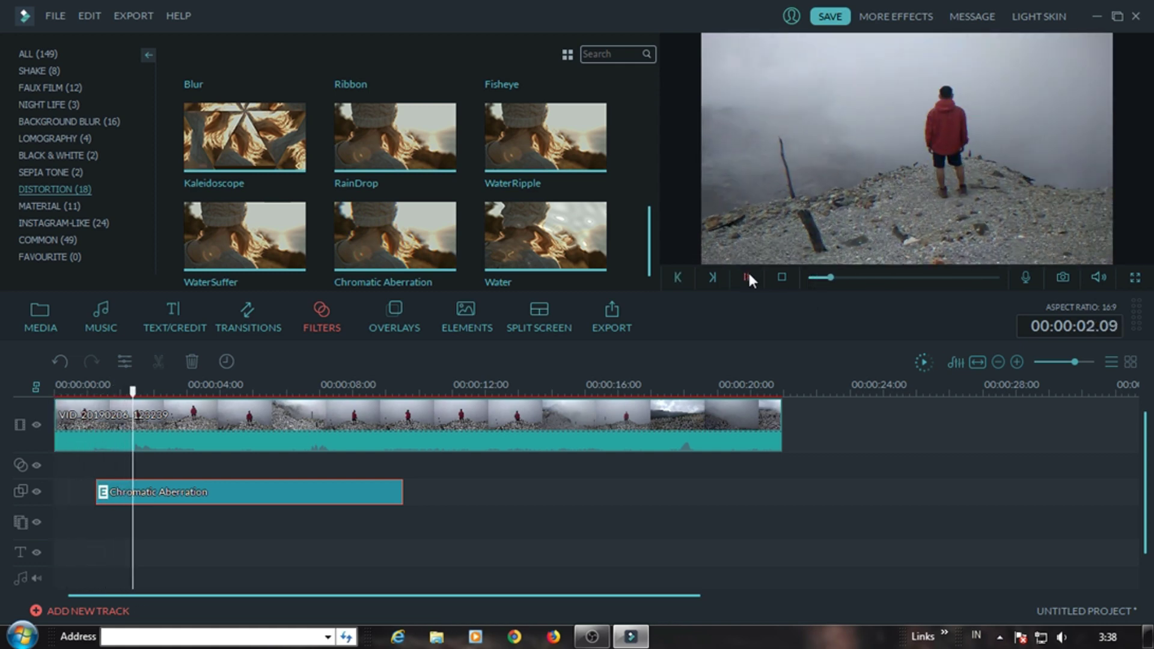
key("space")
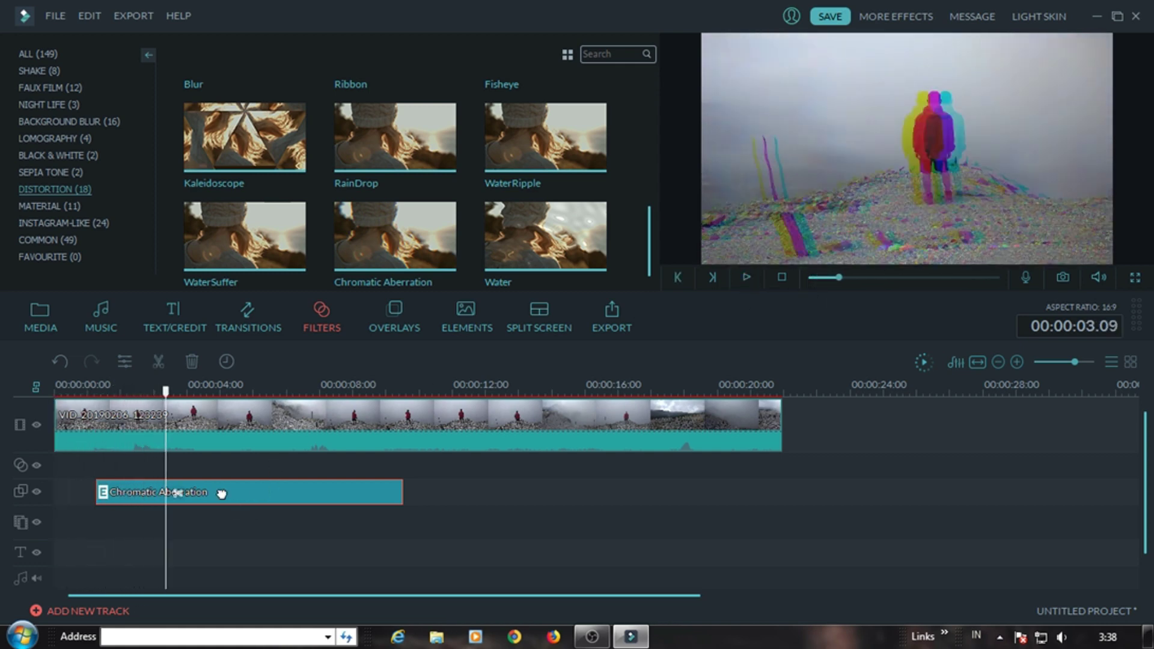
left_click(177, 492)
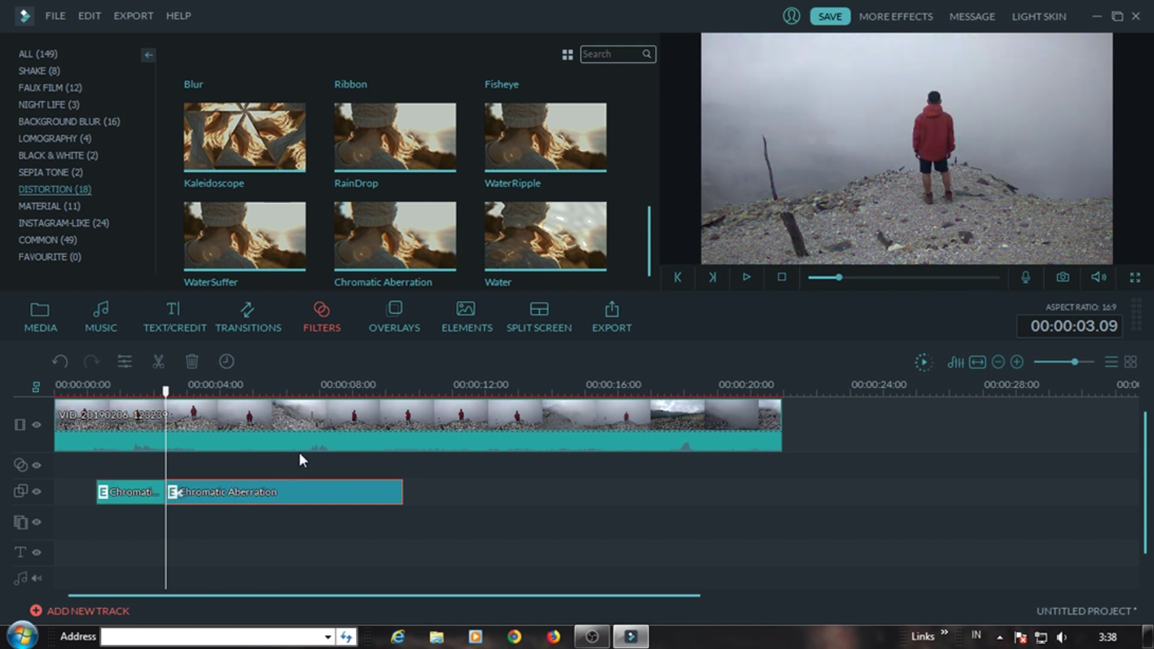
Delete the filter's second piece and place Free Glitch sound effects on the audio track.
left_click(194, 360)
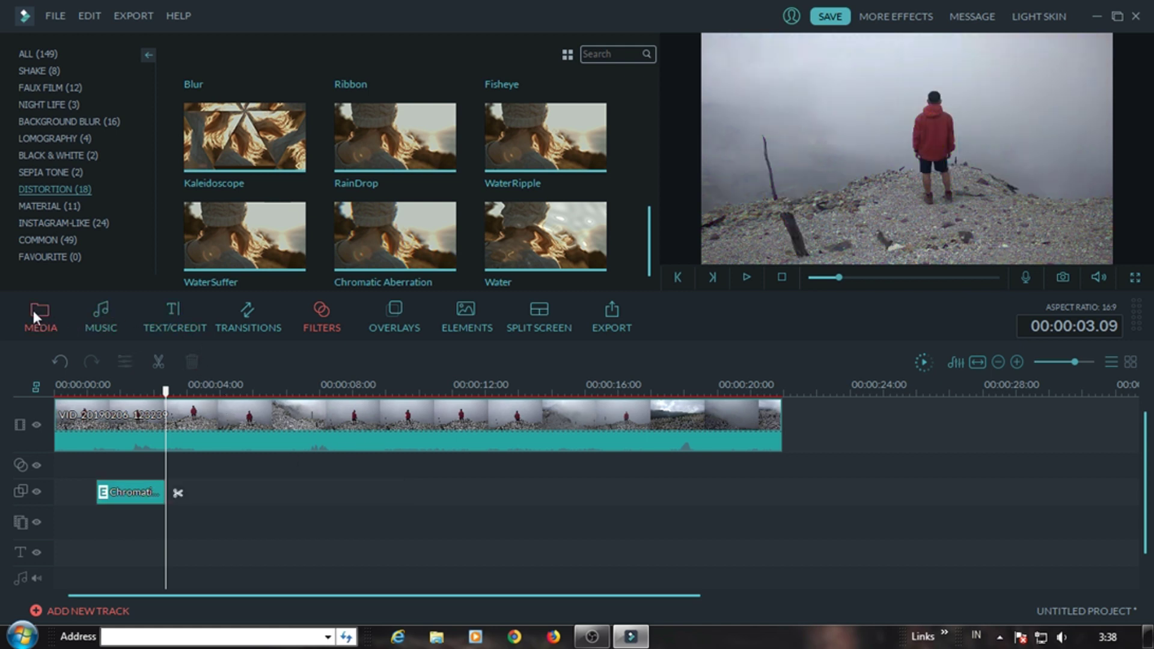
left_click(36, 310)
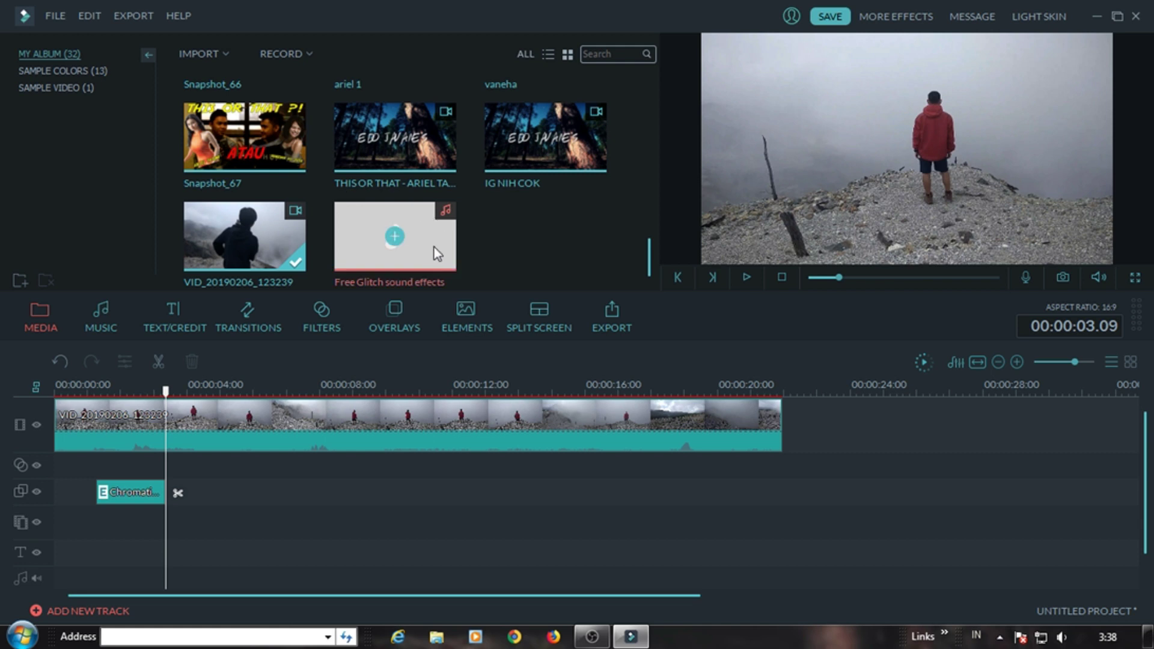
left_click_drag(434, 247, 60, 531)
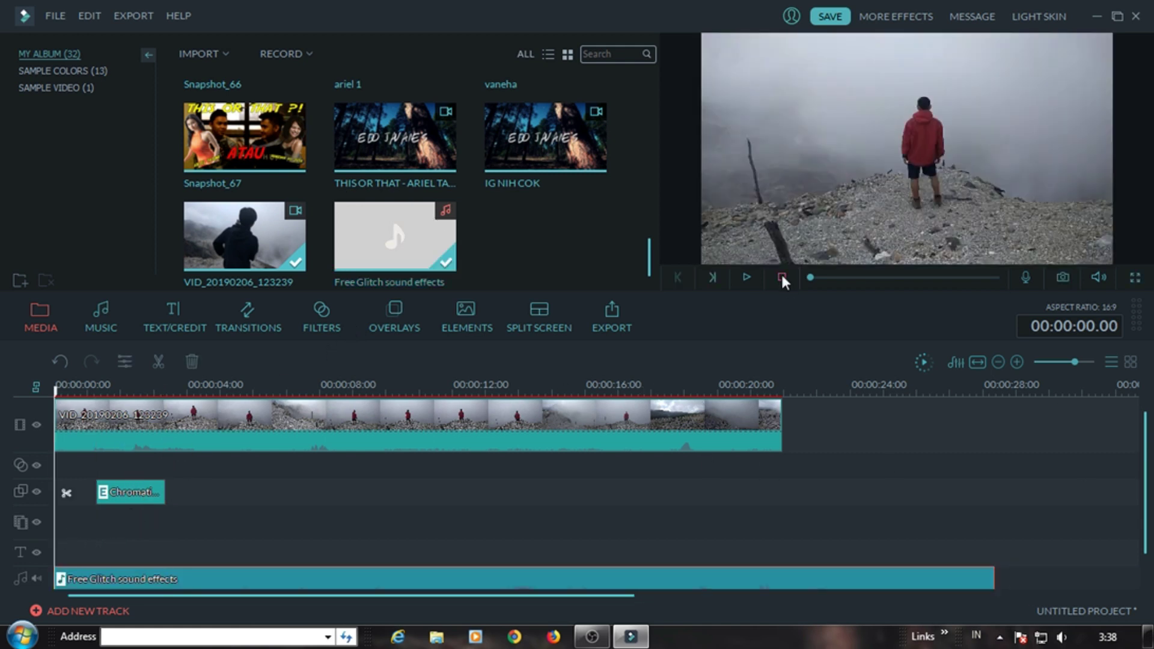
Preview the glitch sound and set the playhead around 9 seconds.
left_click(745, 276)
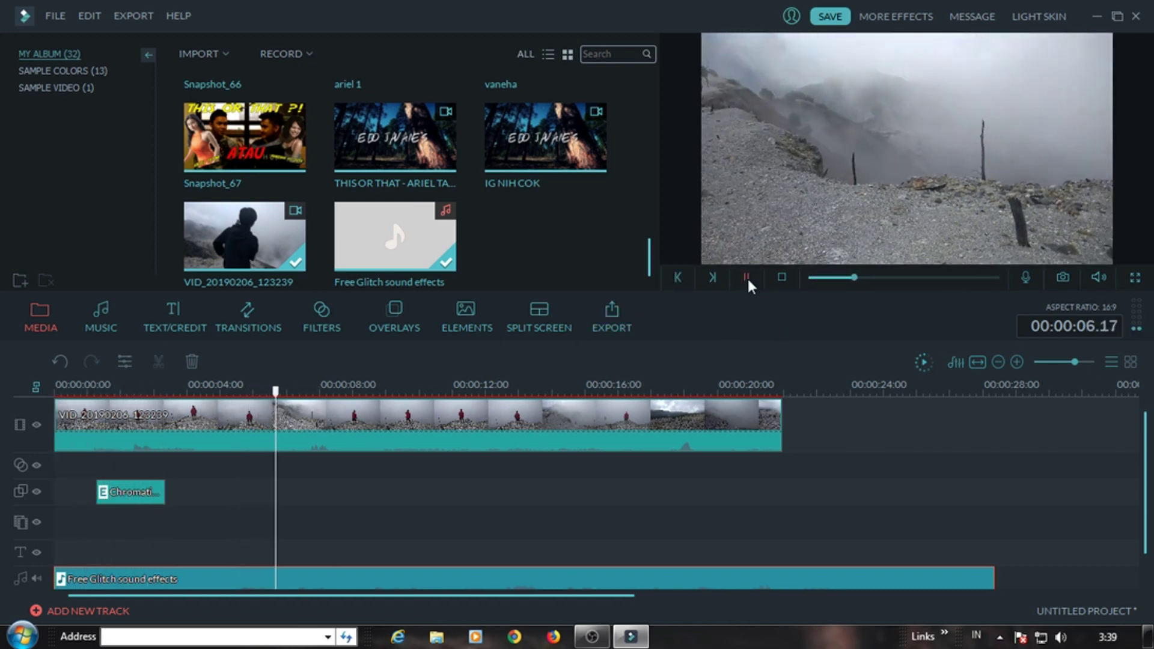
left_click(746, 277)
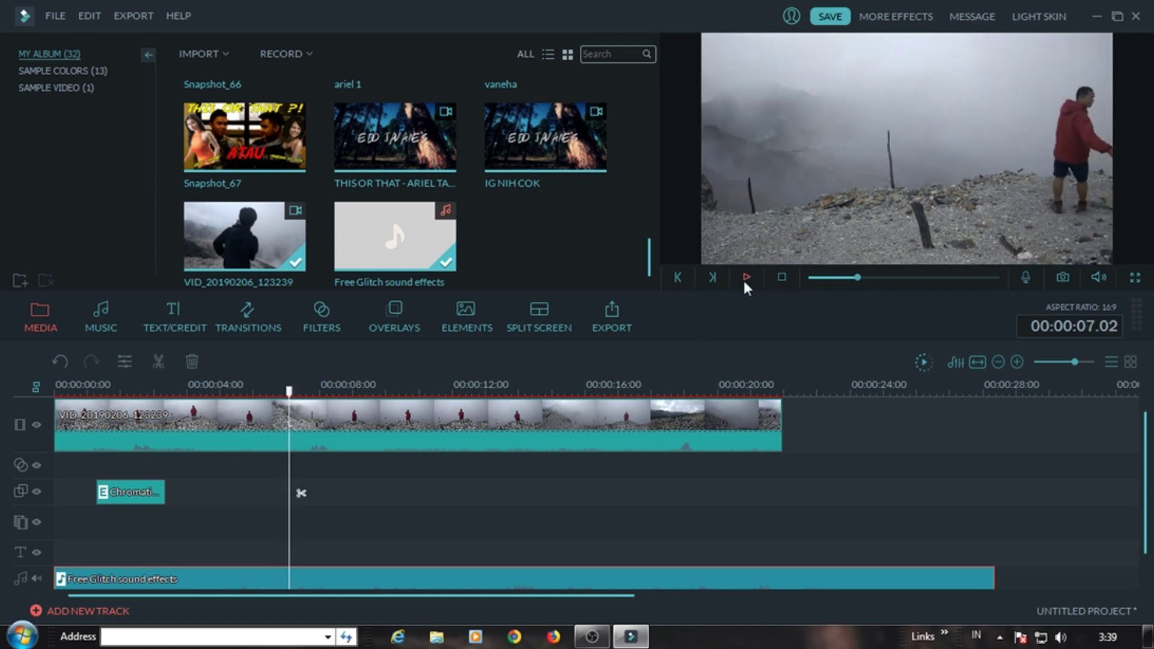
left_click(745, 277)
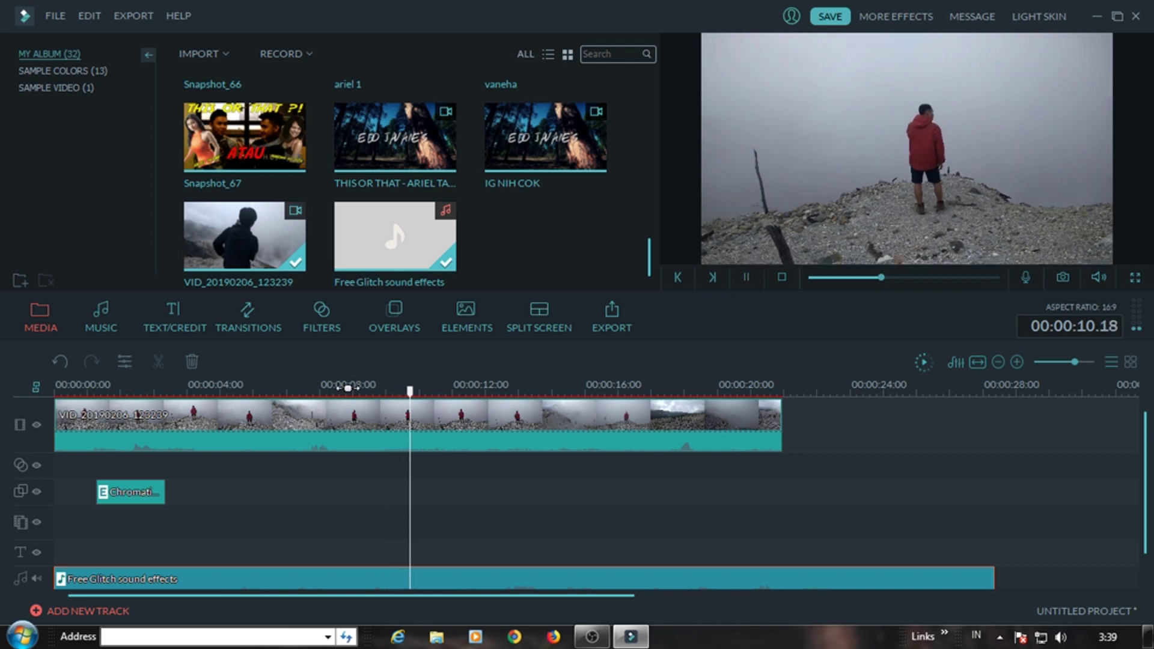
left_click(745, 277)
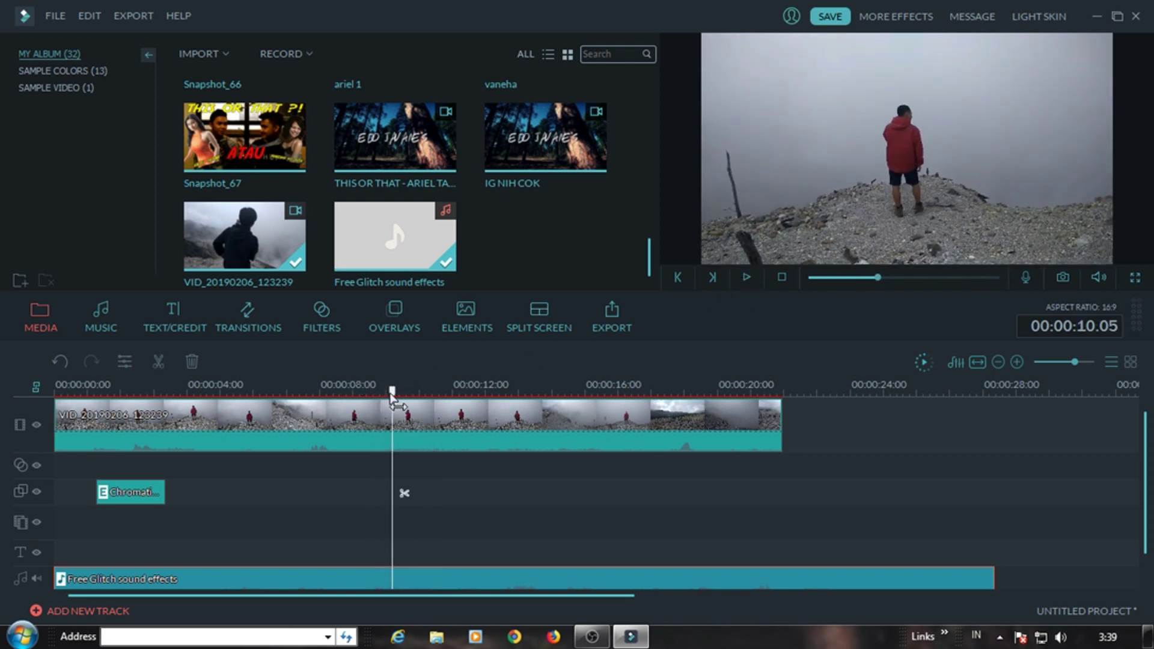
left_click_drag(392, 391, 360, 392)
left_click(745, 277)
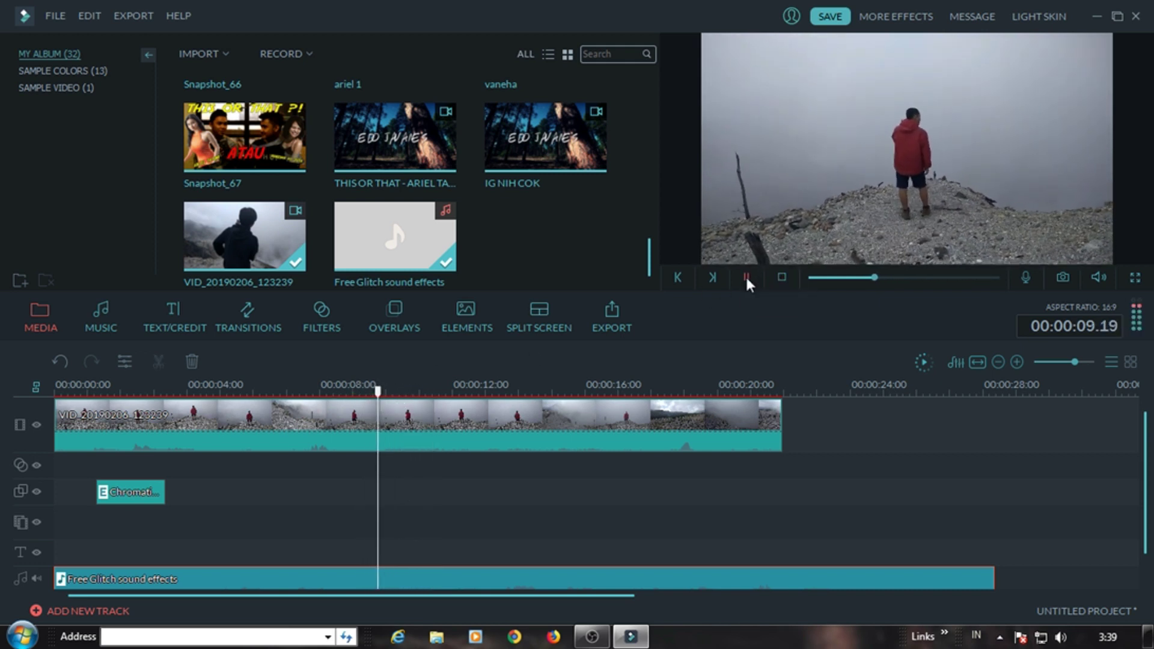
left_click(746, 280)
left_click_drag(387, 396, 360, 395)
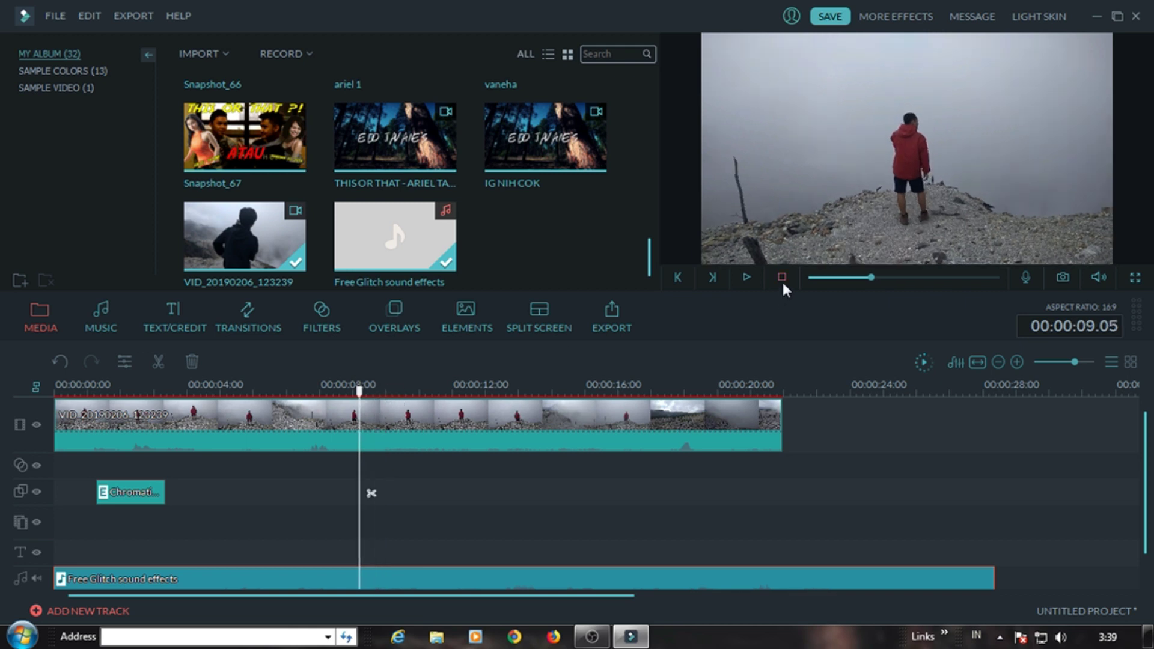
left_click(745, 274)
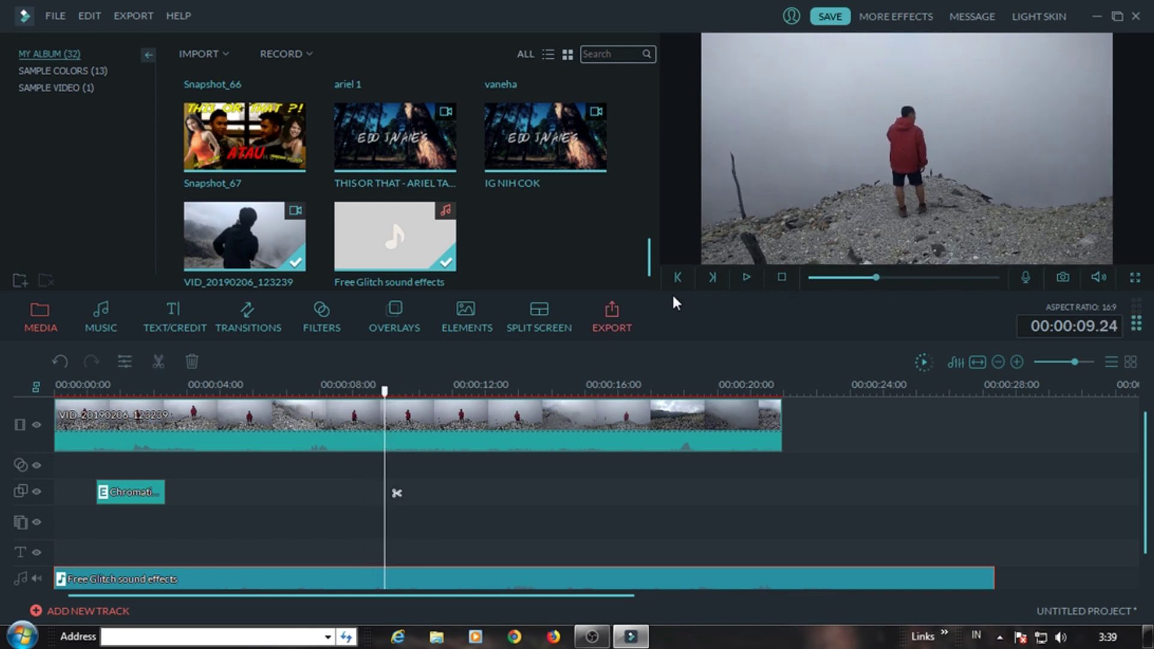
left_click_drag(384, 396, 361, 395)
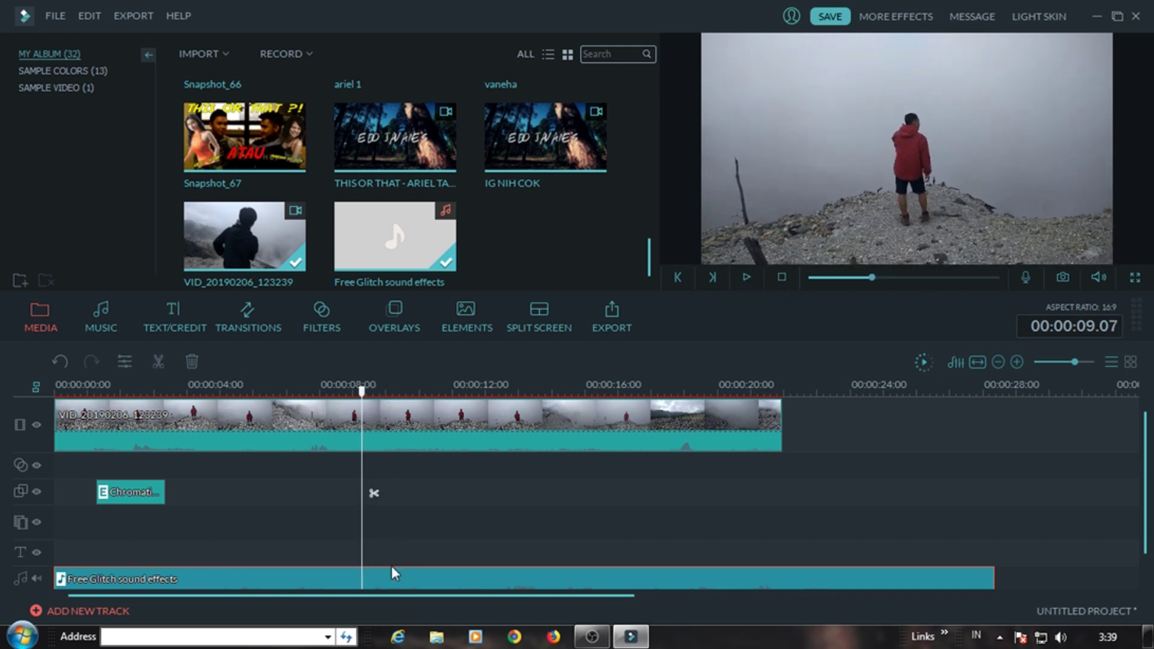
Cut off the opening of the glitch sound and move it under the Chromatic Aberration clip.
left_click(374, 496)
left_click(329, 590)
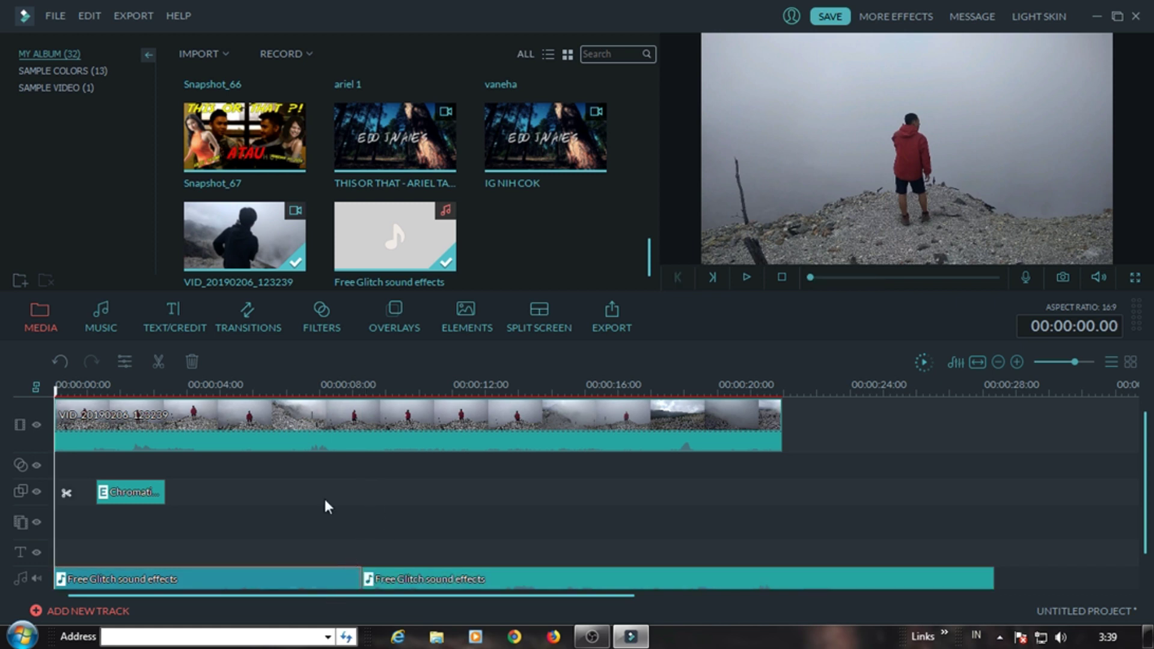
left_click(195, 362)
left_click_drag(401, 575, 158, 548)
Split the glitch sound at 3.08 to end with the effect, delete the remainder, and play it back.
left_click(165, 389)
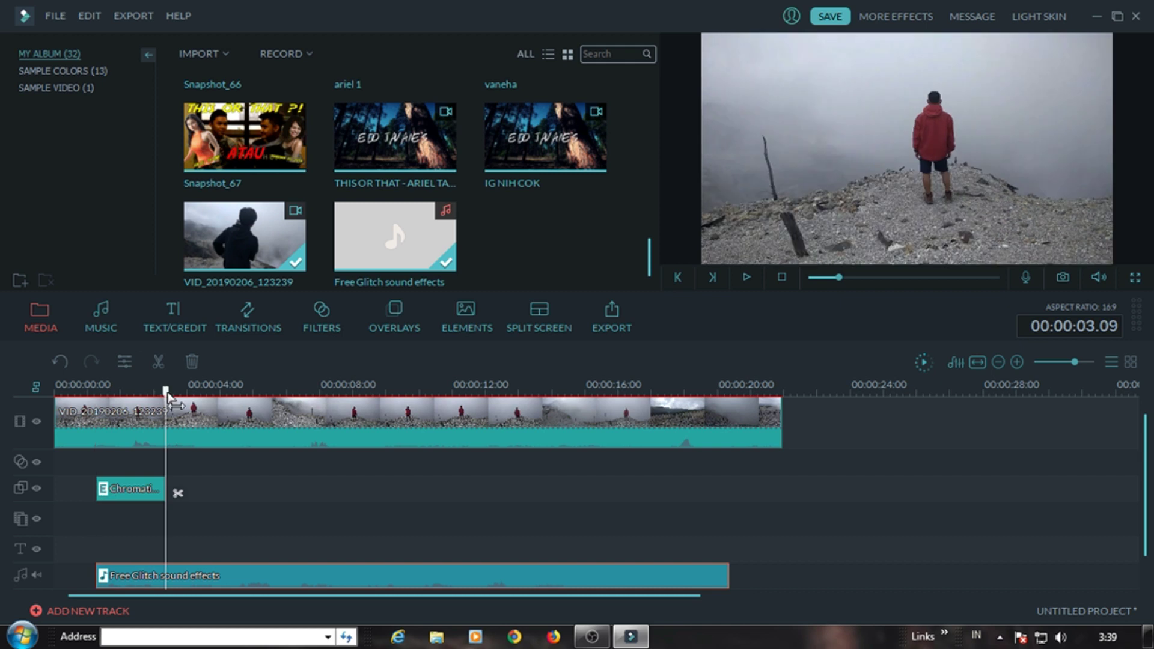
key("Left")
key("Left")
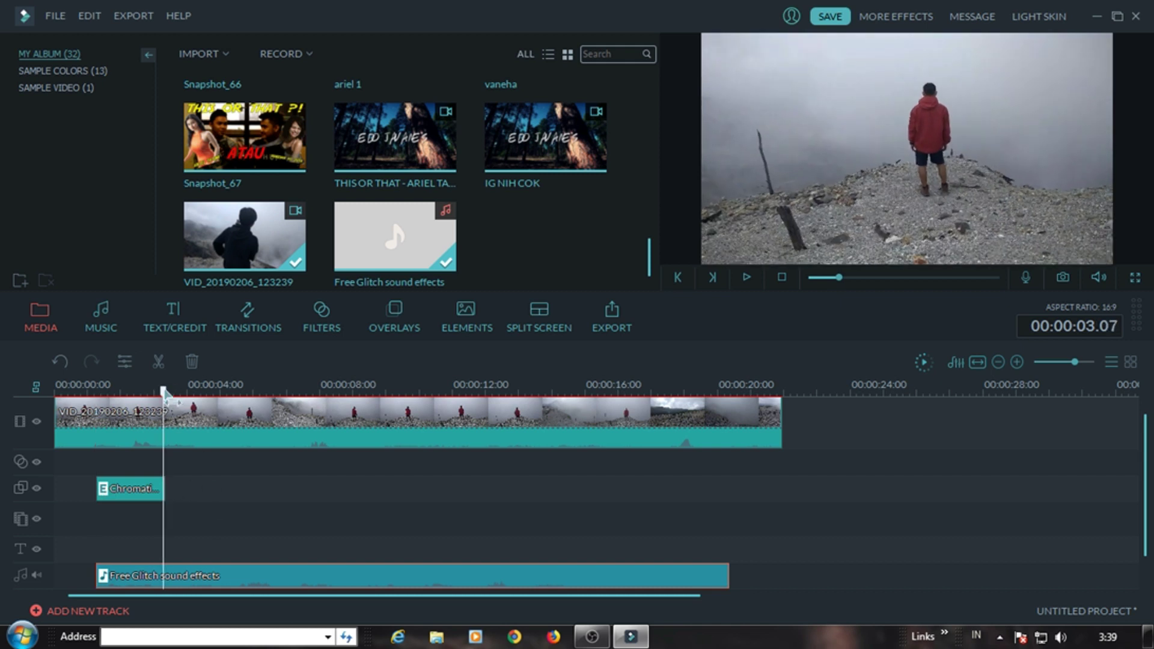
key("Right")
key("ctrl+b")
left_click(191, 362)
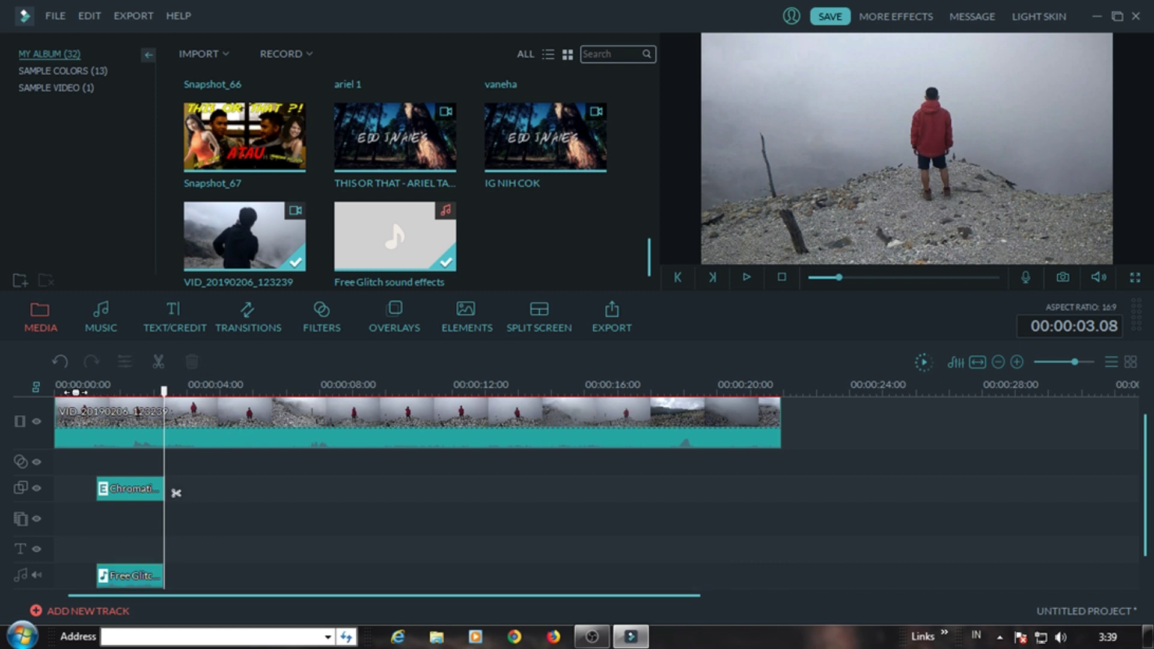
left_click(746, 276)
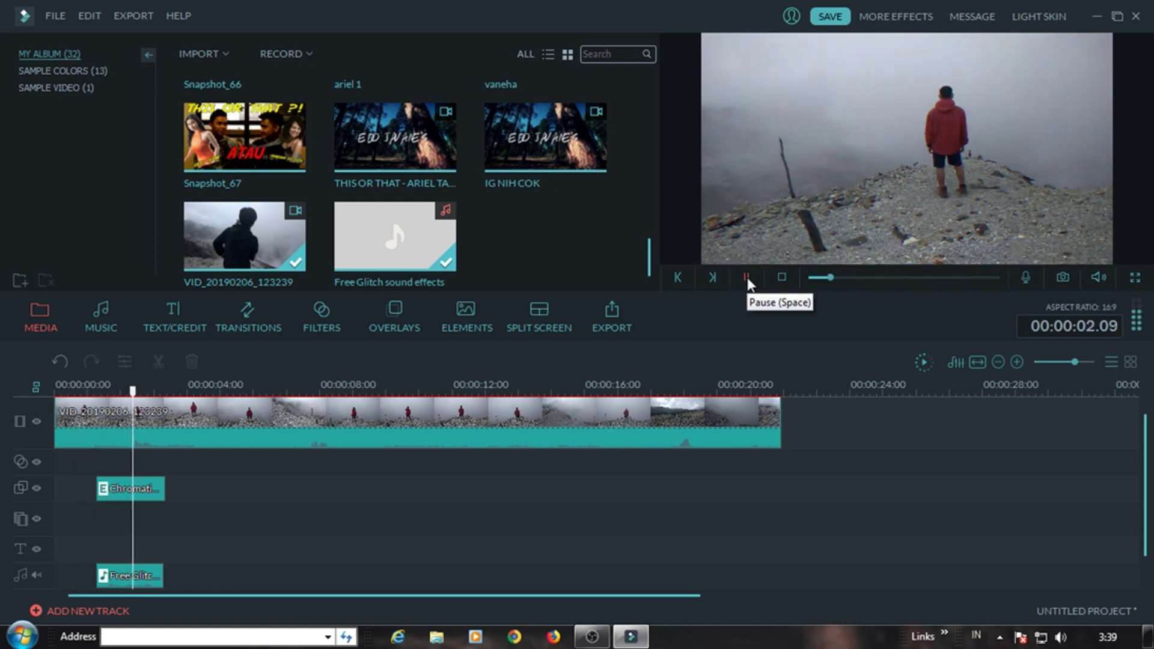
left_click(746, 277)
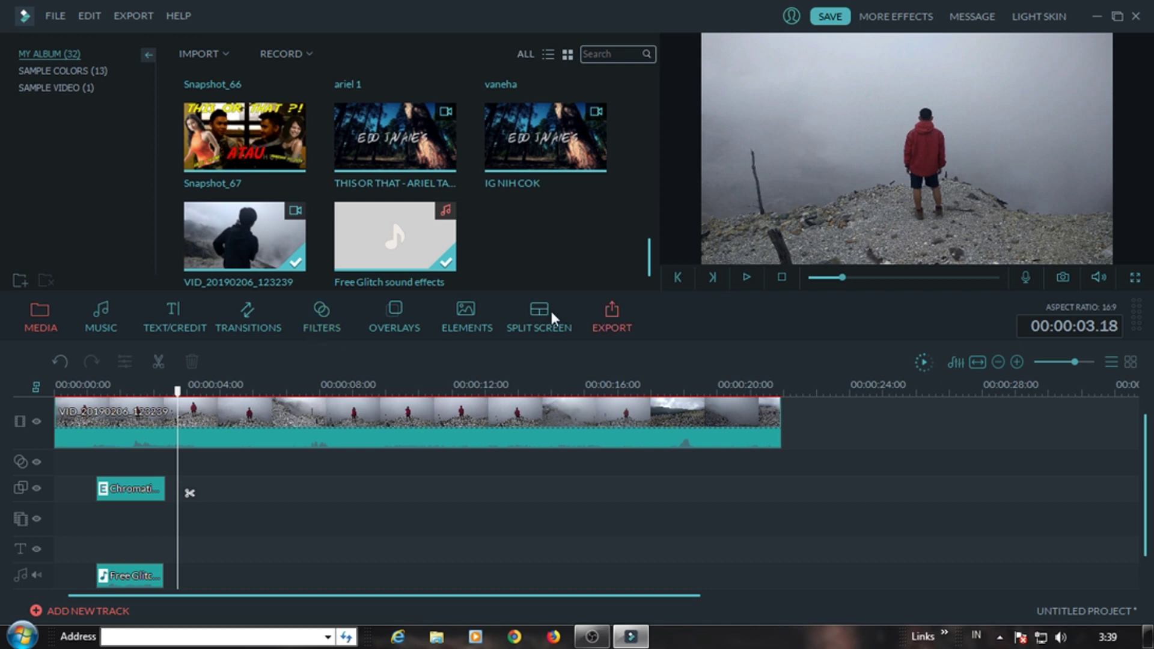
Open Advanced Color Tuning for the fog clip and show its colour presets.
left_click(322, 313)
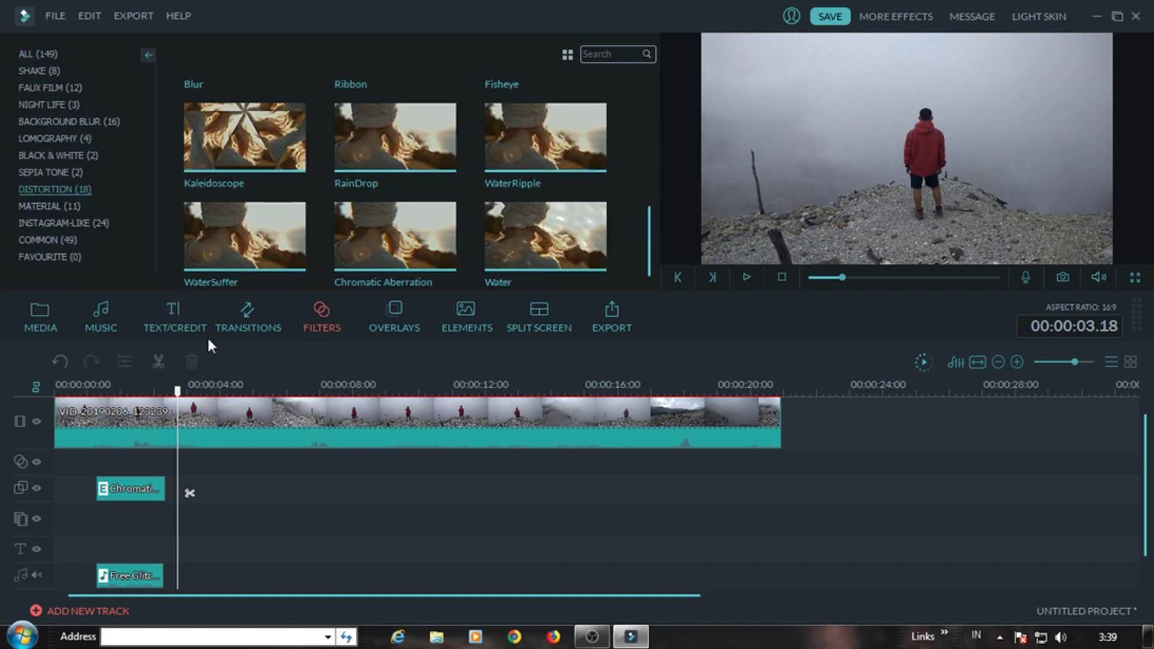
left_click(243, 418)
left_click(313, 360)
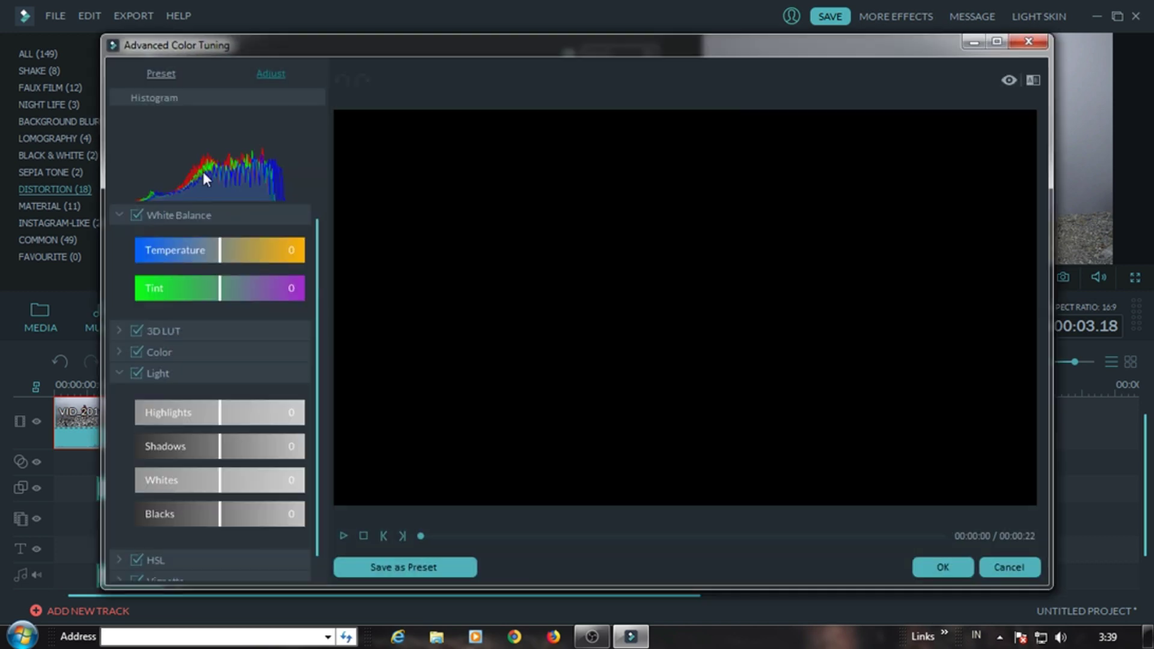
left_click(171, 75)
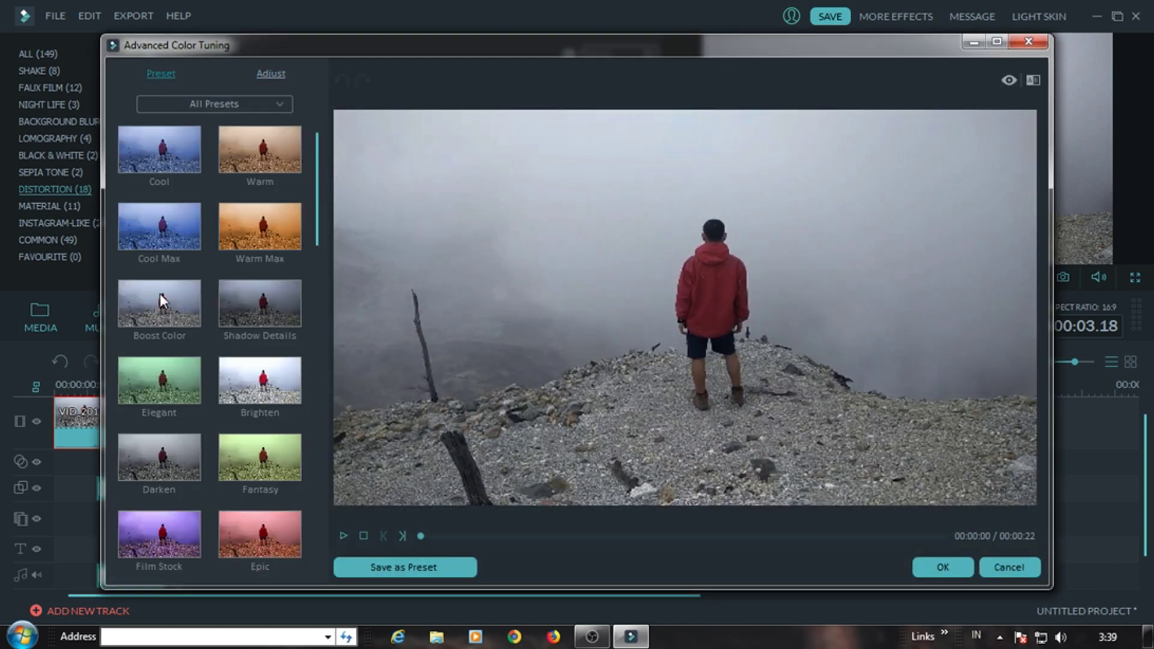
Compare Boost Color, Shadow Details, Cool, Elegant and Polaroid presets, settling on Darken.
double_click(186, 450)
double_click(183, 297)
double_click(295, 312)
double_click(185, 239)
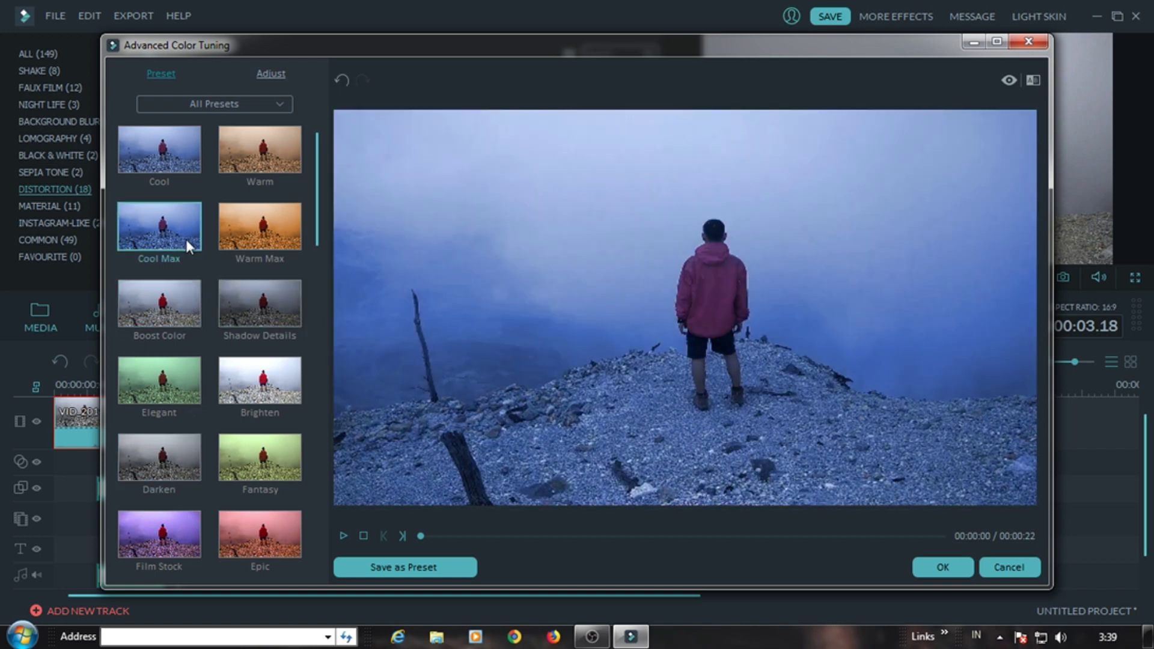
double_click(163, 151)
double_click(252, 305)
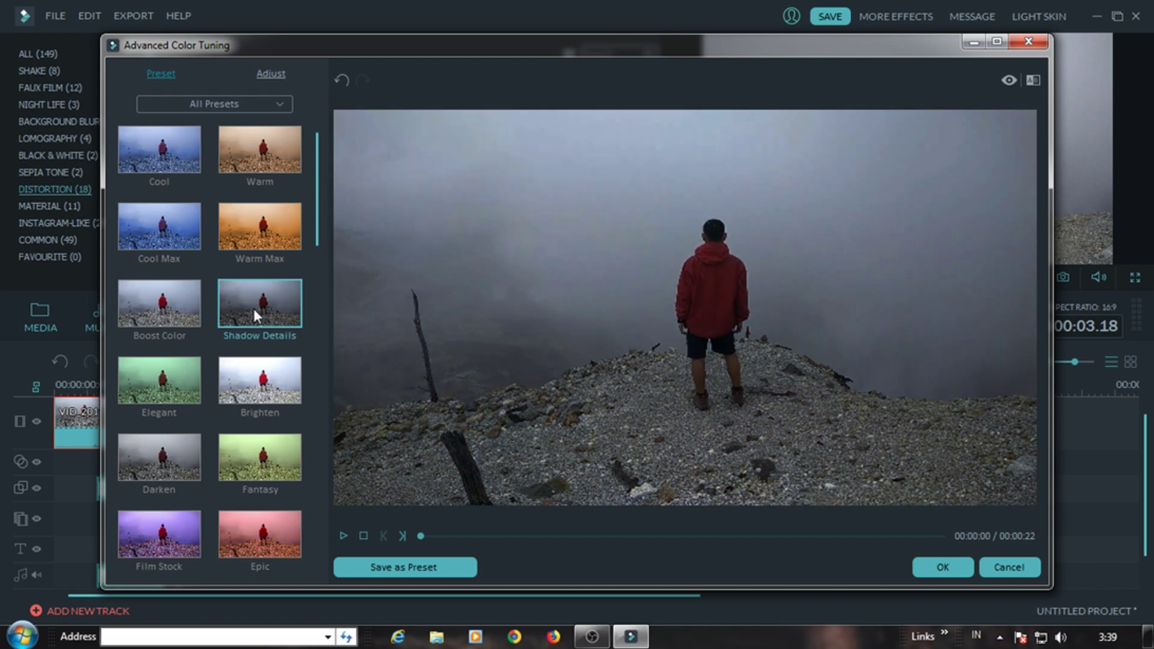
double_click(185, 395)
double_click(175, 463)
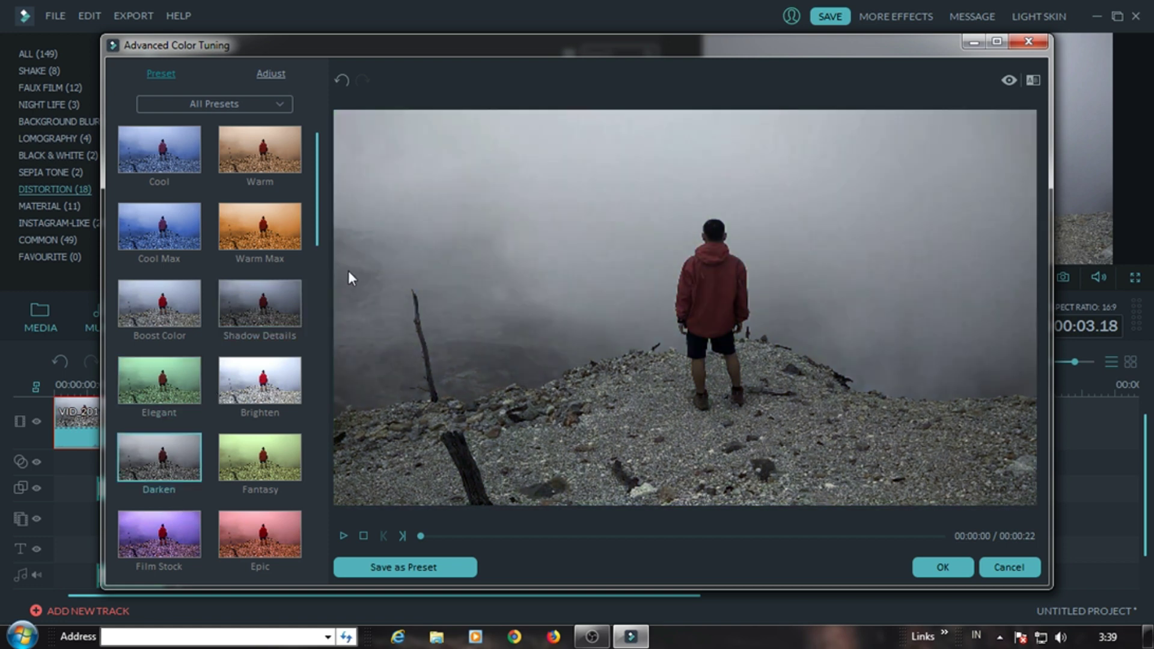
left_click_drag(316, 244, 318, 260)
double_click(170, 544)
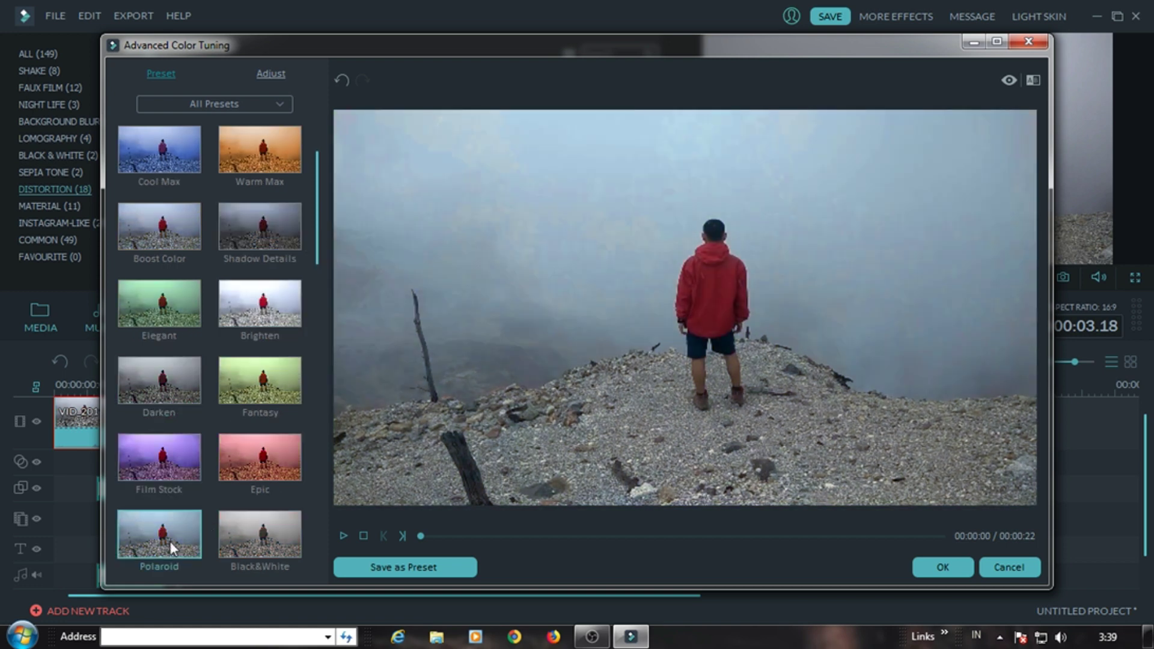
double_click(186, 375)
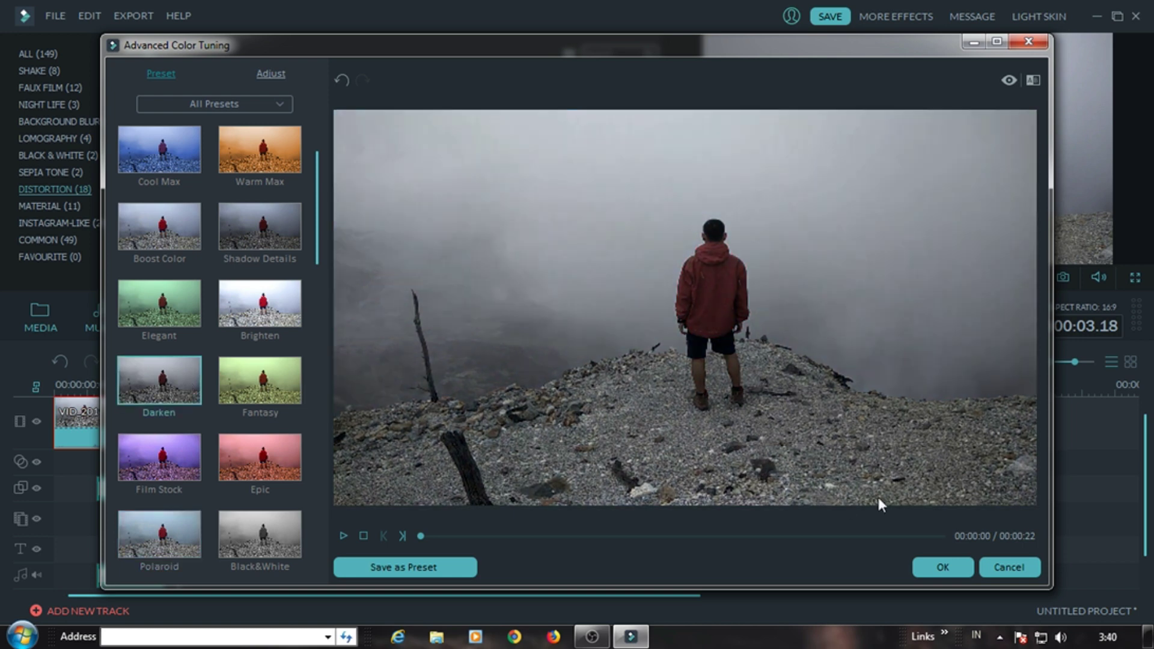
left_click(941, 566)
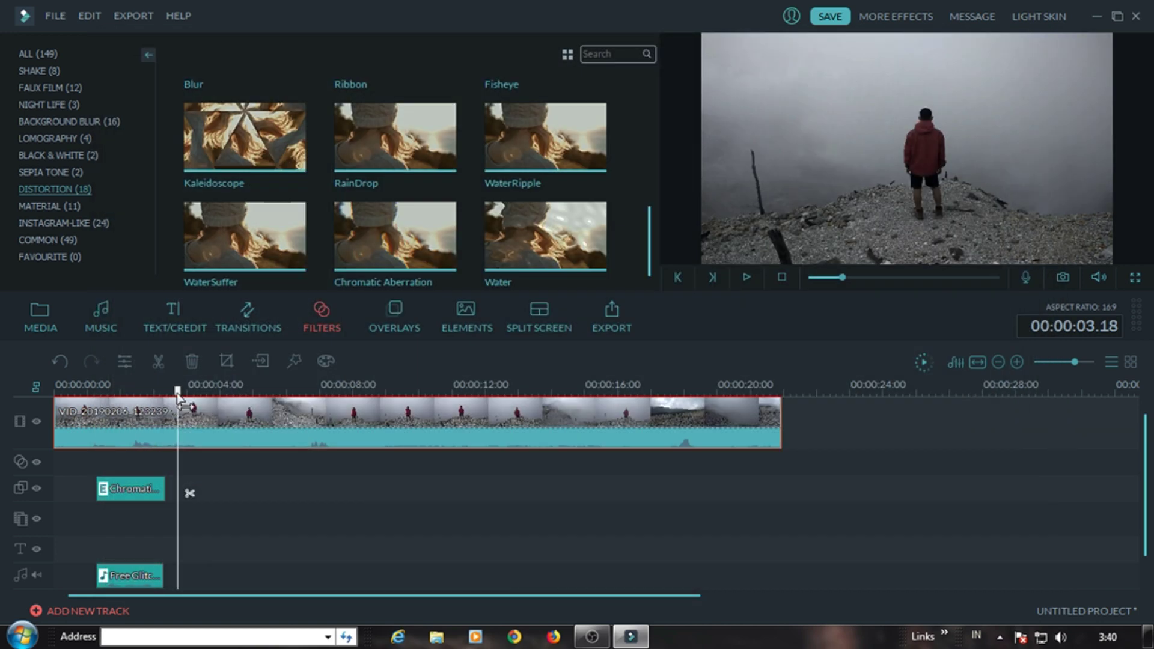
left_click_drag(177, 398, 55, 390)
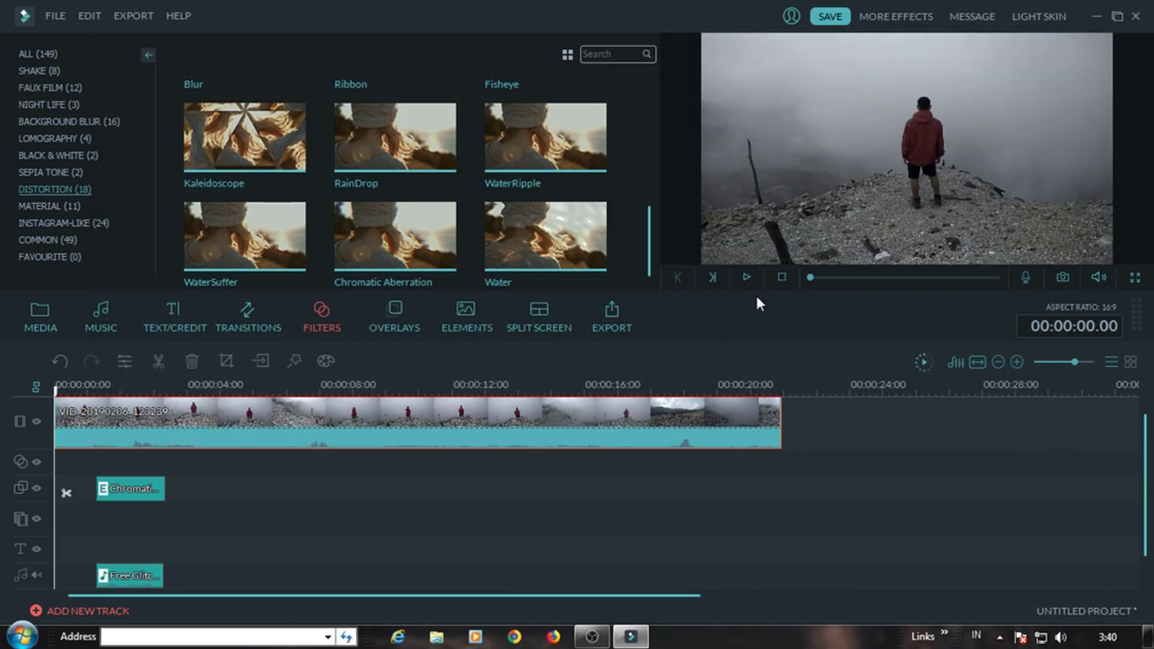
left_click(746, 277)
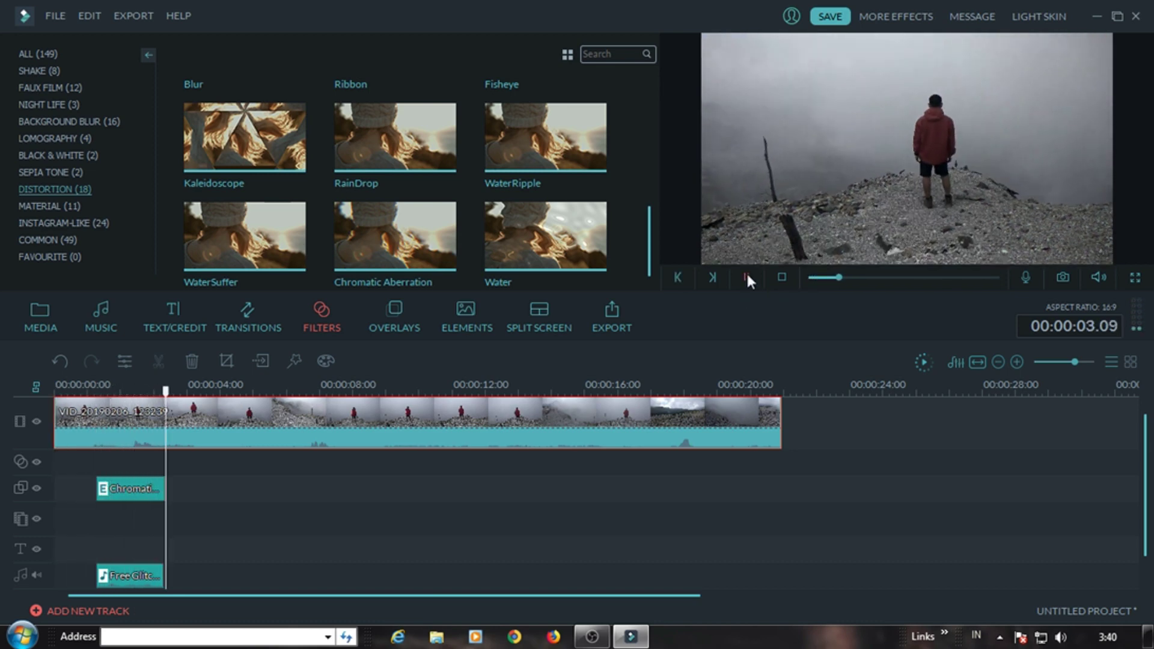
left_click(747, 276)
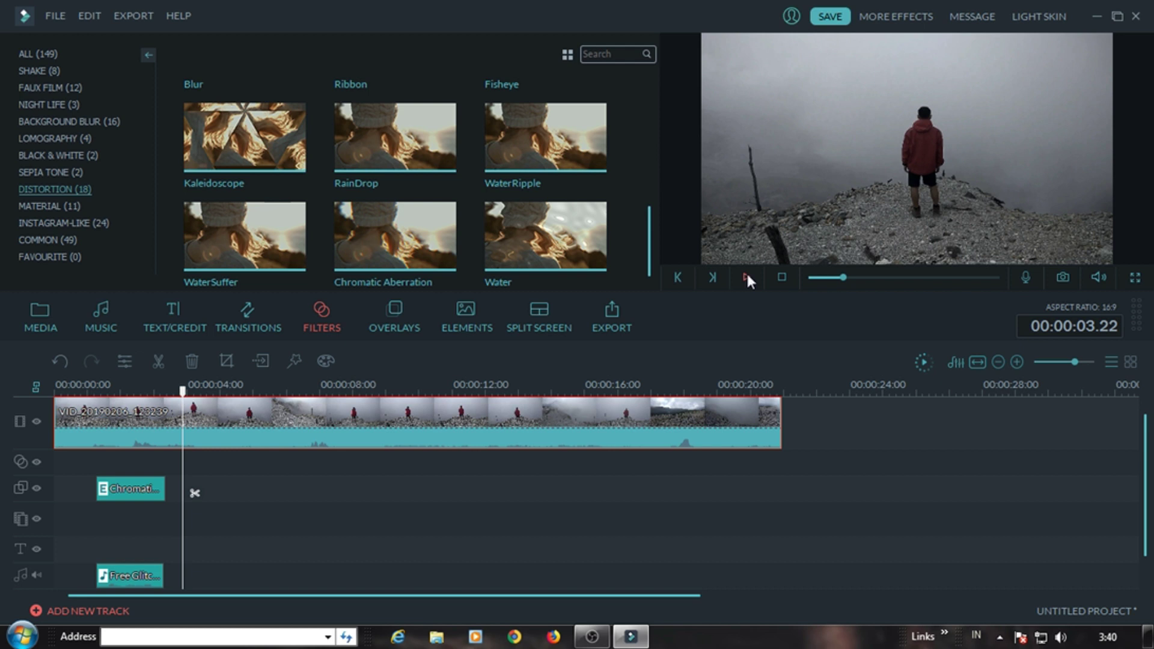
left_click(745, 278)
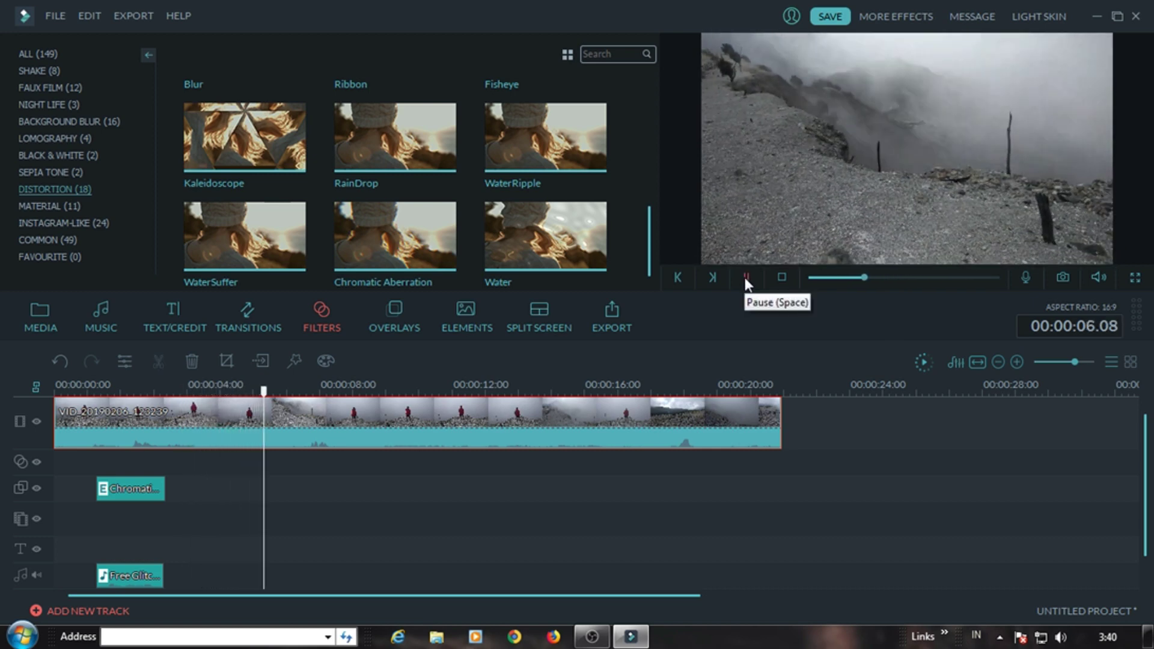
left_click(745, 277)
left_click(236, 389)
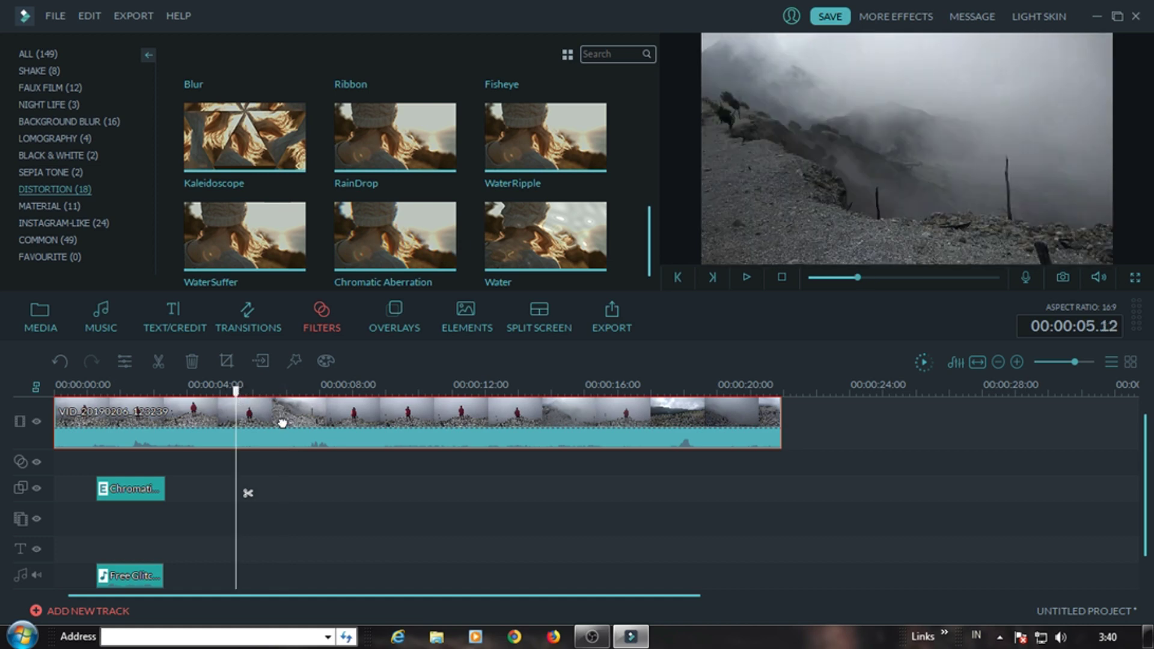
Split the fog clip at 05.12 and 18.01, then delete the middle piece between the cuts.
left_click(248, 493)
left_click_drag(236, 392, 449, 389)
left_click(745, 276)
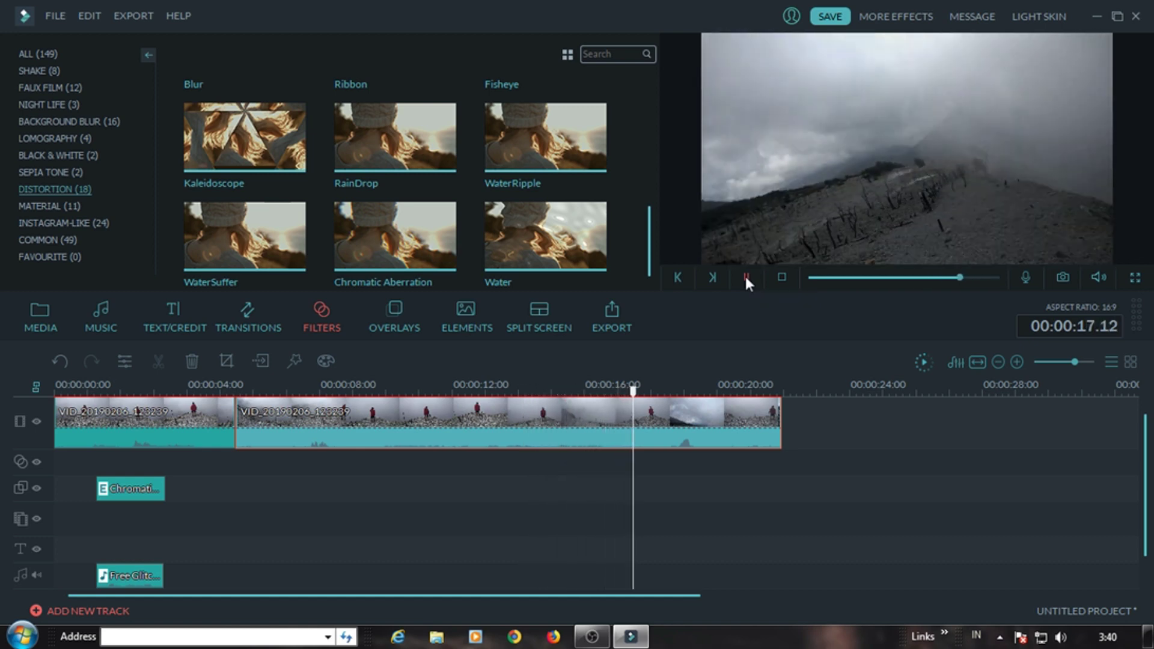
left_click(745, 276)
left_click(652, 391)
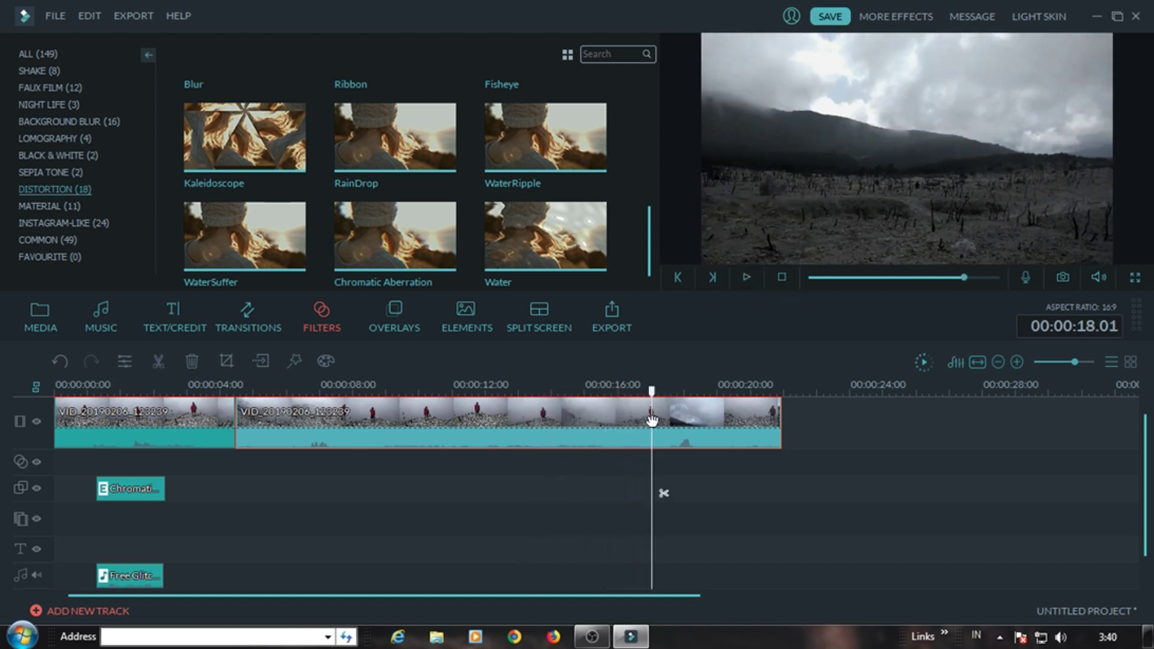
left_click(663, 493)
left_click(581, 438)
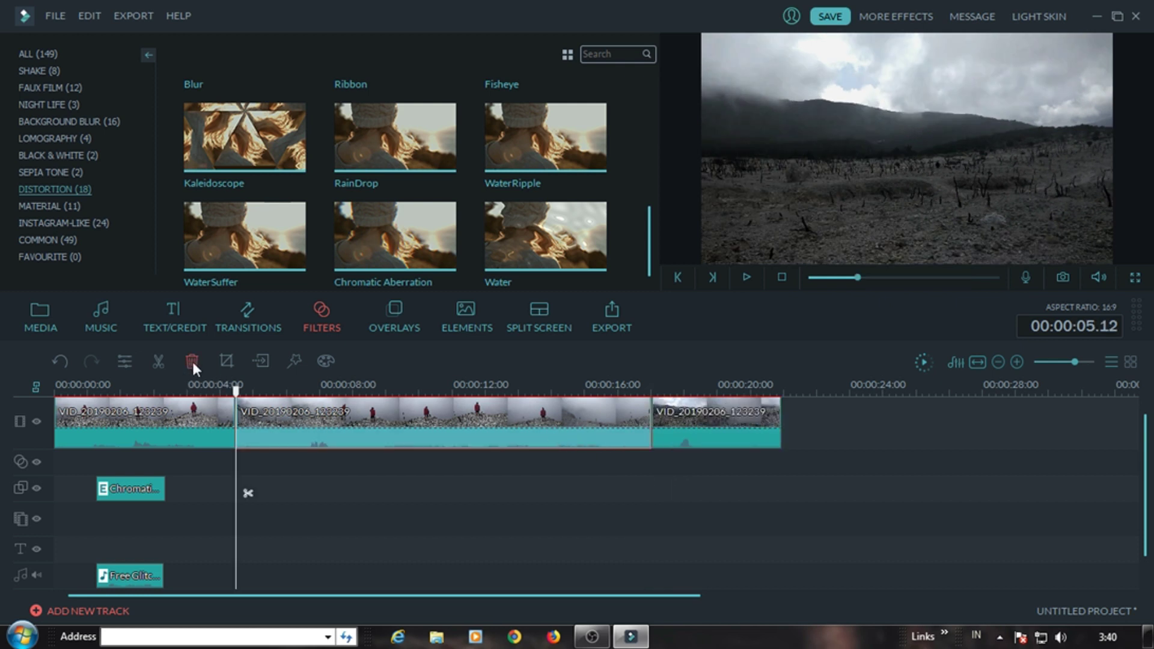
left_click(191, 360)
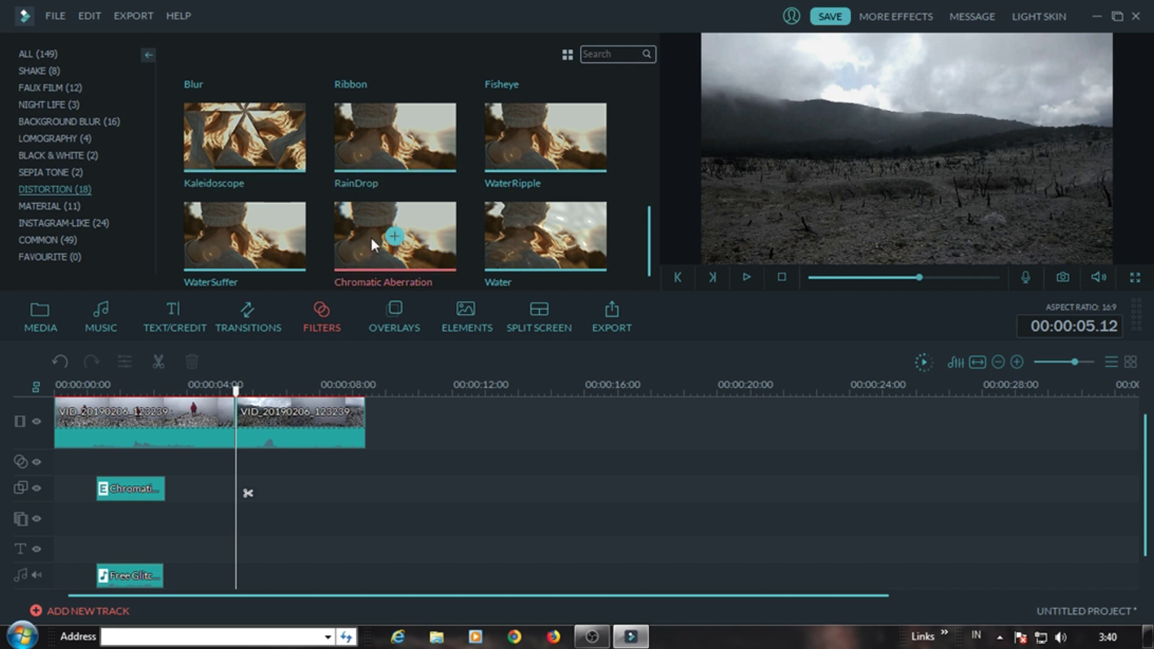
Copy the Chromatic Aberration filter and Free Glitch sound clips together.
left_click_drag(82, 463, 189, 597)
left_click_drag(81, 437, 193, 562)
right_click(137, 457)
left_click(221, 358)
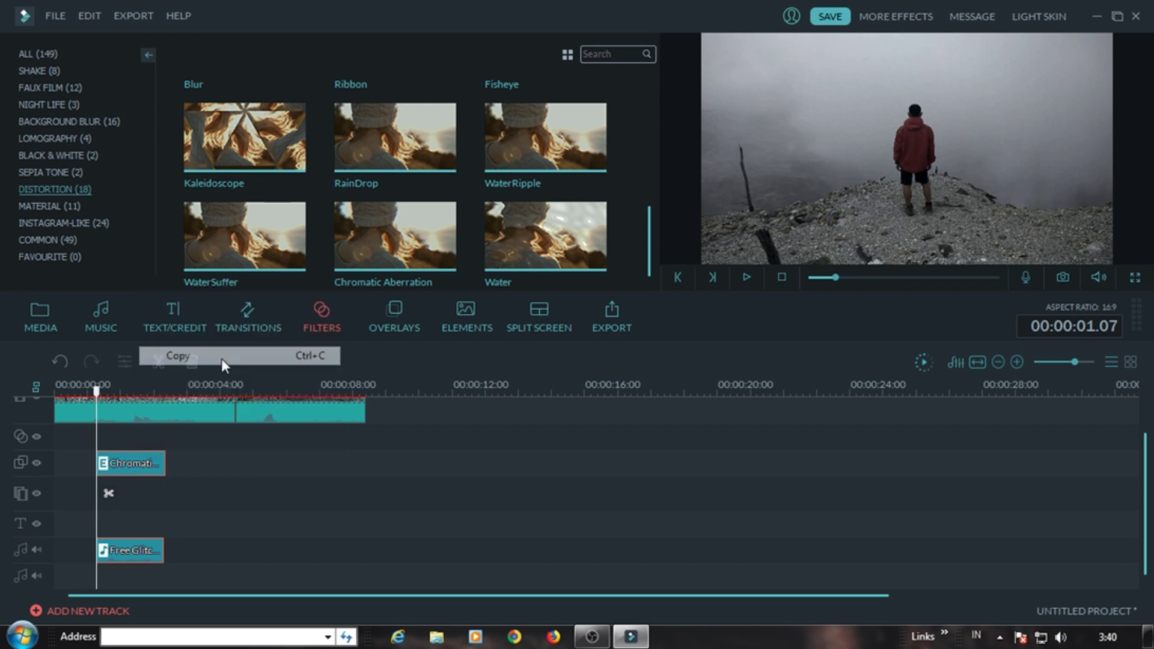
Paste the filter and glitch sound at the second cut, 05.13.
left_click(250, 390)
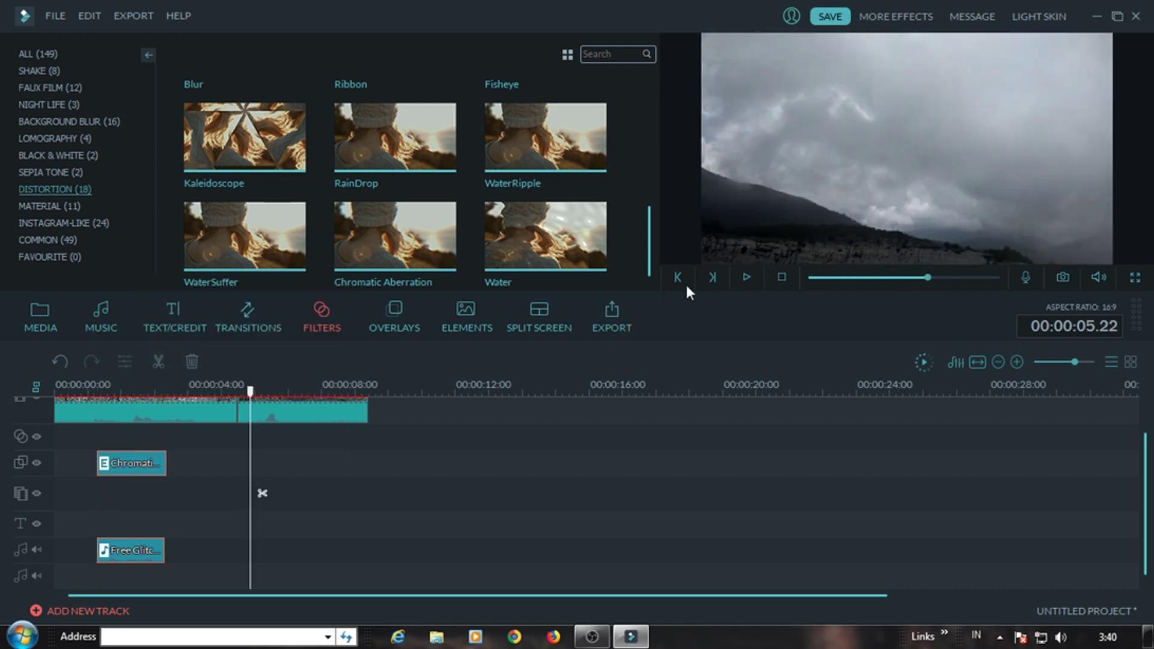
left_click(747, 275)
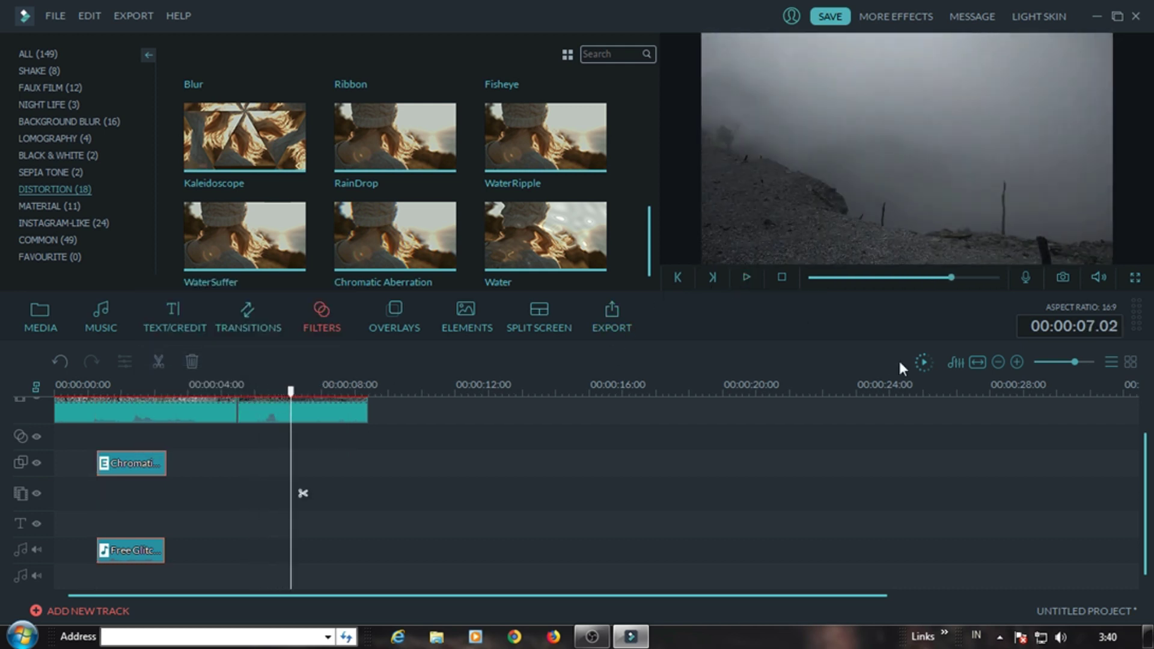
scroll(1136, 451, "up", 1)
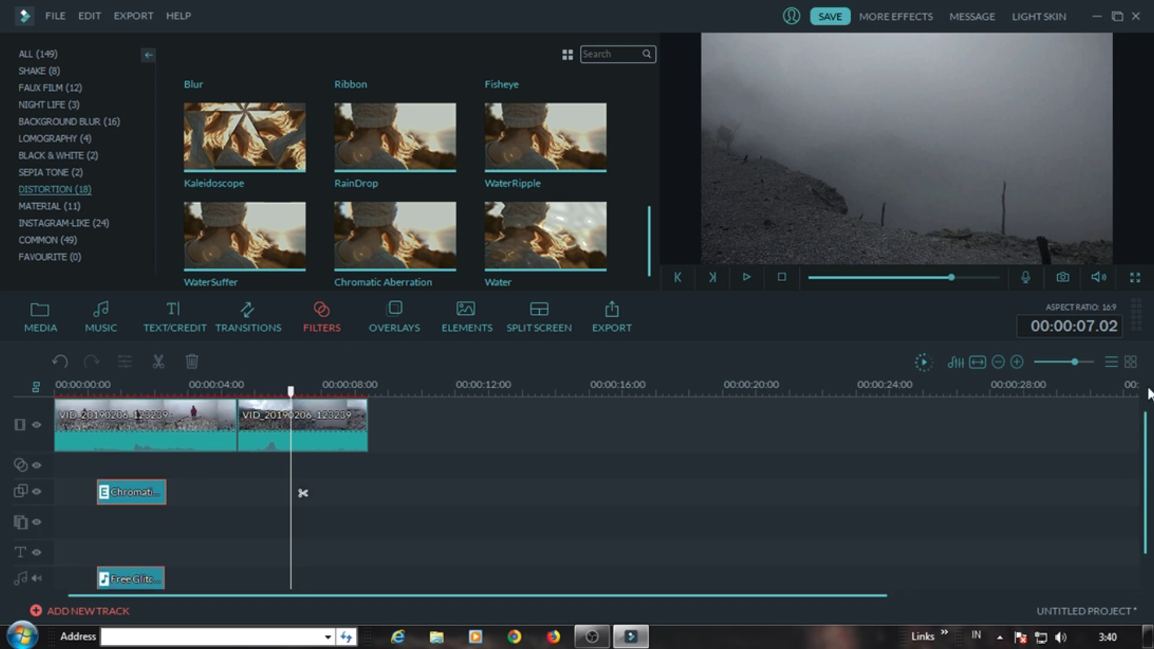
left_click(241, 390)
left_click_drag(241, 392, 238, 391)
left_click(276, 514)
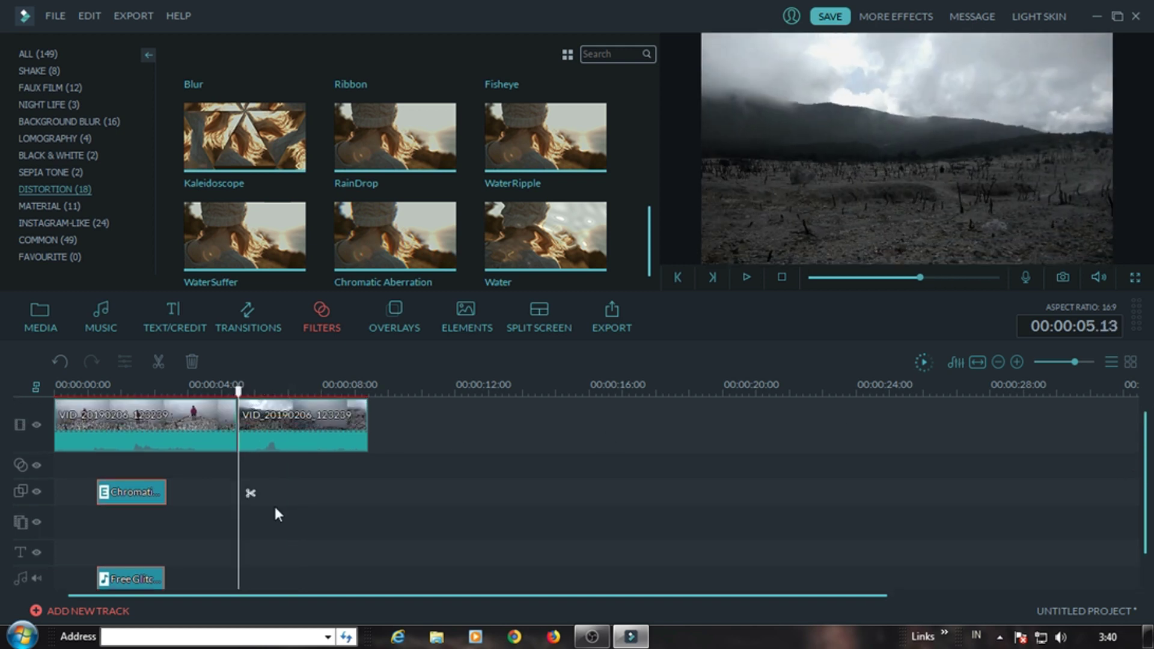
right_click(268, 488)
left_click(337, 403)
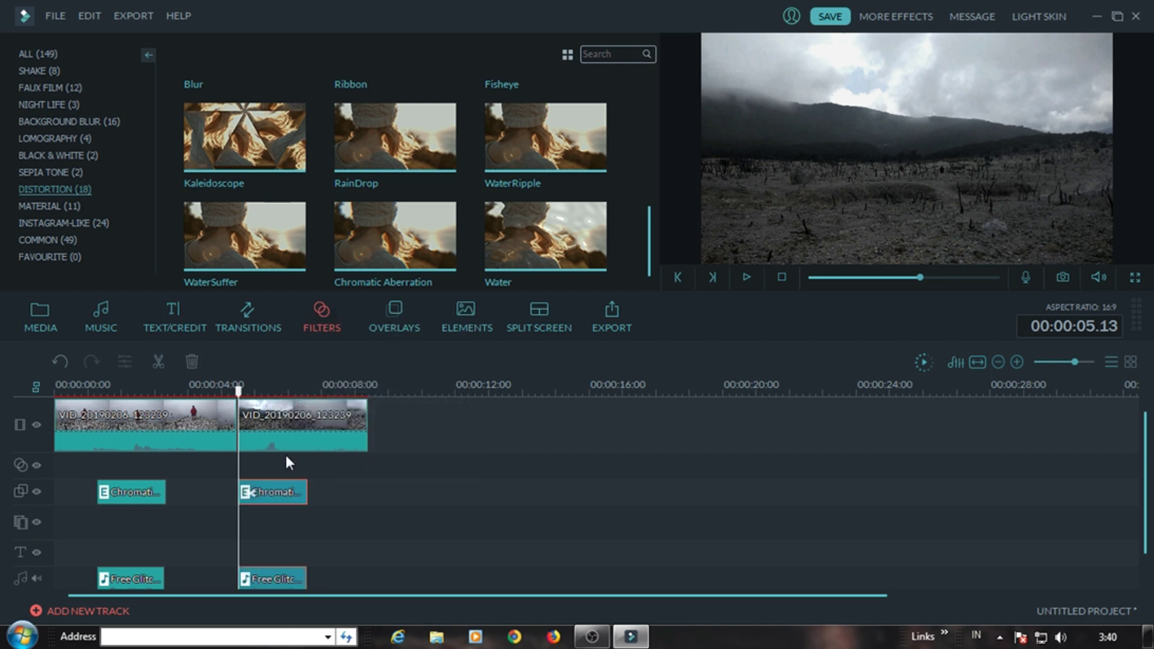
Split the pasted filter and sound at 7 seconds and delete the leftover pieces.
left_click(743, 277)
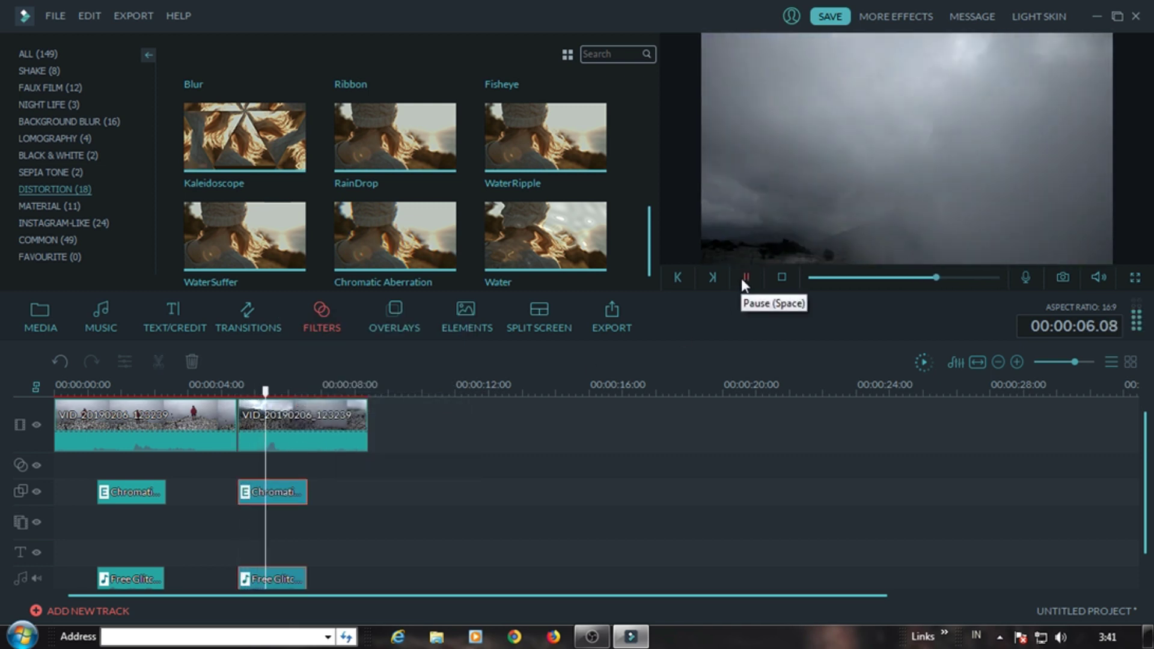
left_click(745, 277)
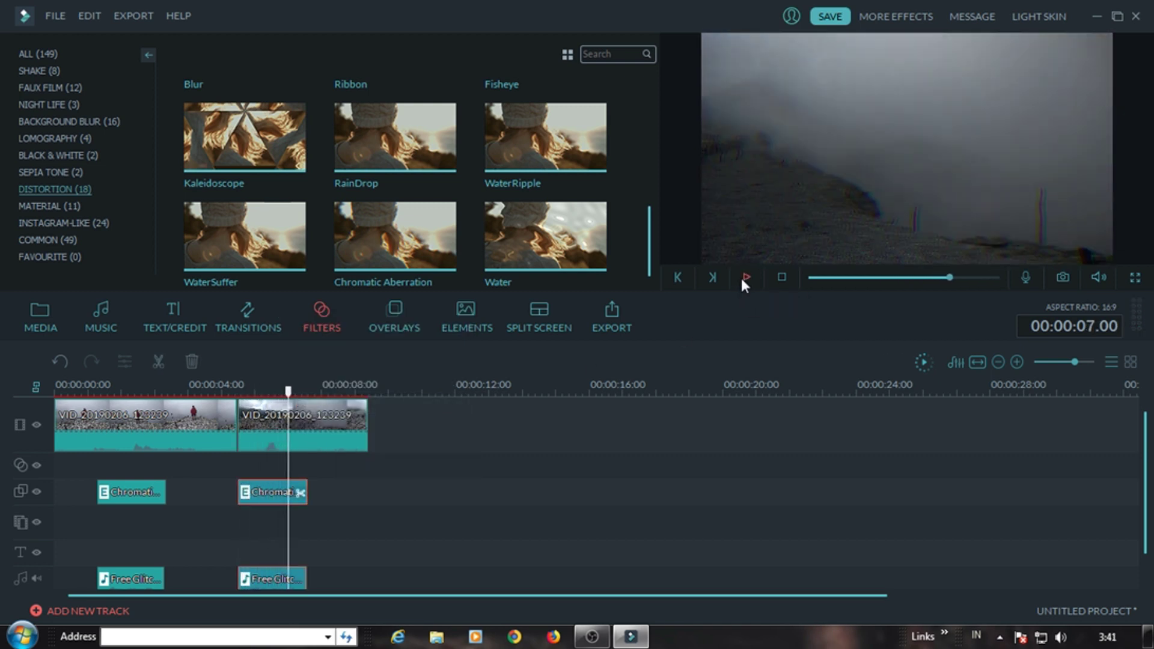
left_click(292, 499)
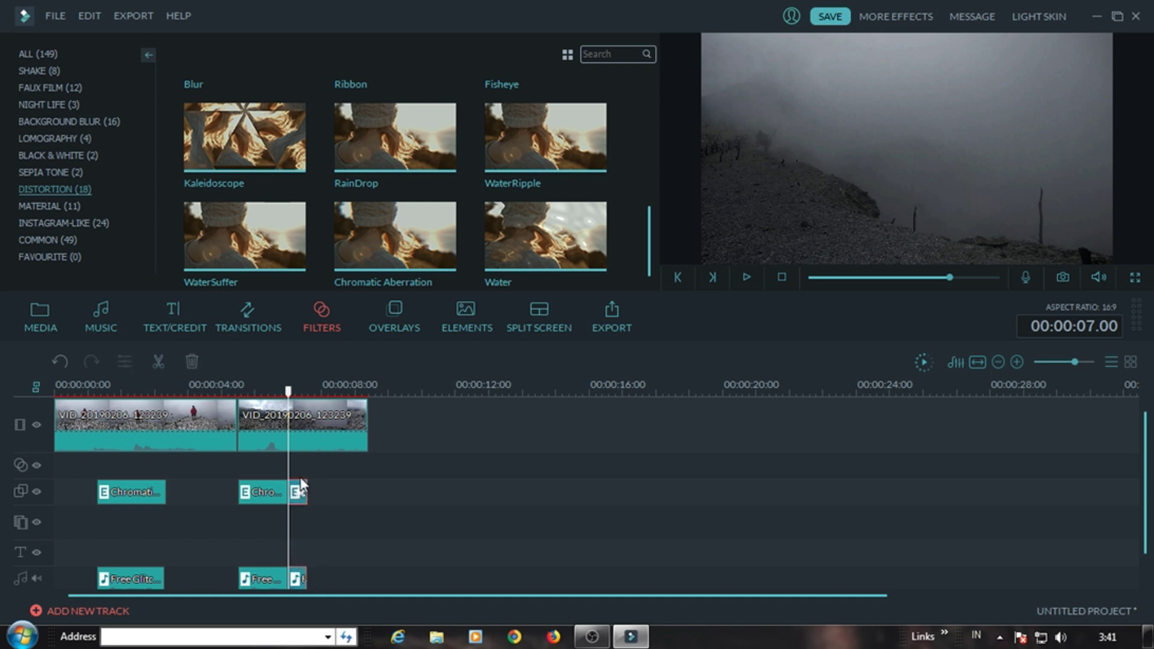
left_click(197, 361)
Render the timeline preview, rewind to the start, and show the Media library again.
left_click(921, 361)
left_click(780, 278)
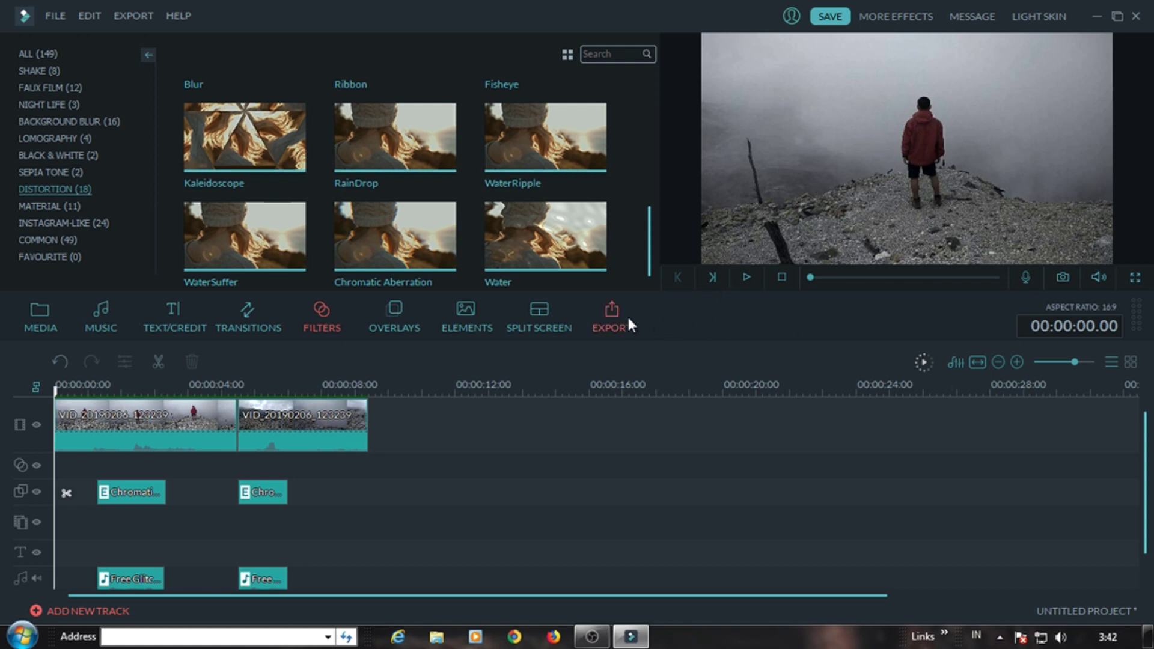
left_click(40, 316)
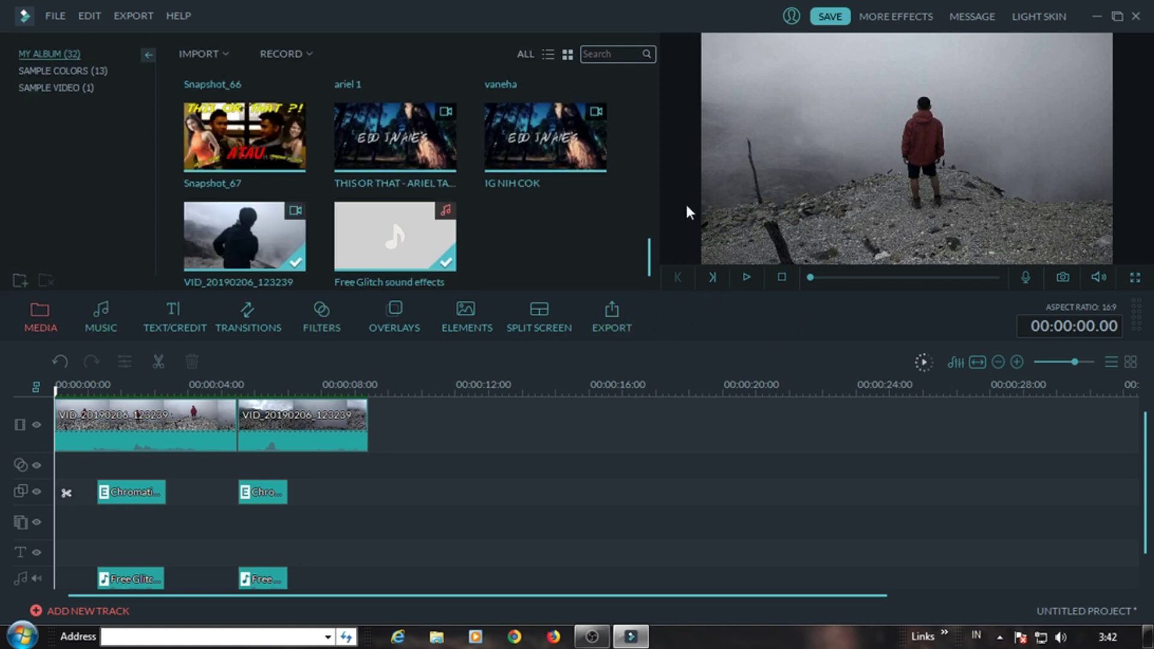